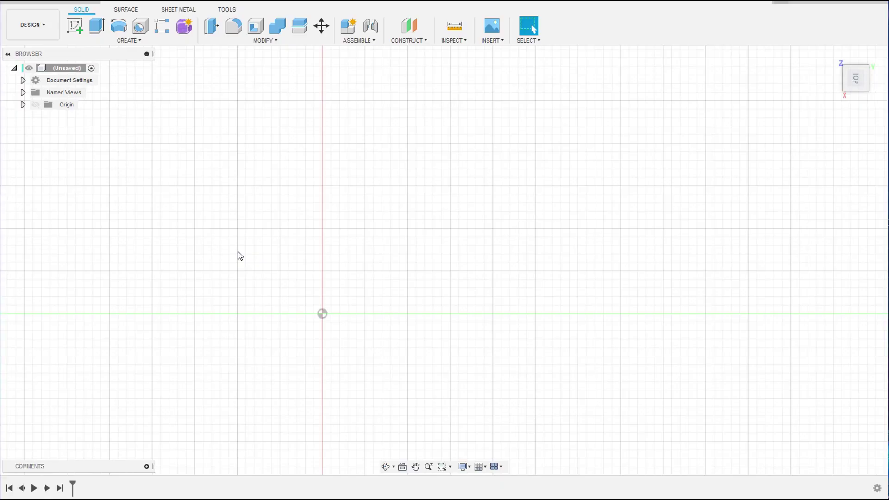
Sketch a 28 × 28 mm square on the top plane with its corner at the origin
{"action": "left_click", "coordinate": [96, 30]}
{"action": "left_click", "coordinate": [452, 254]}
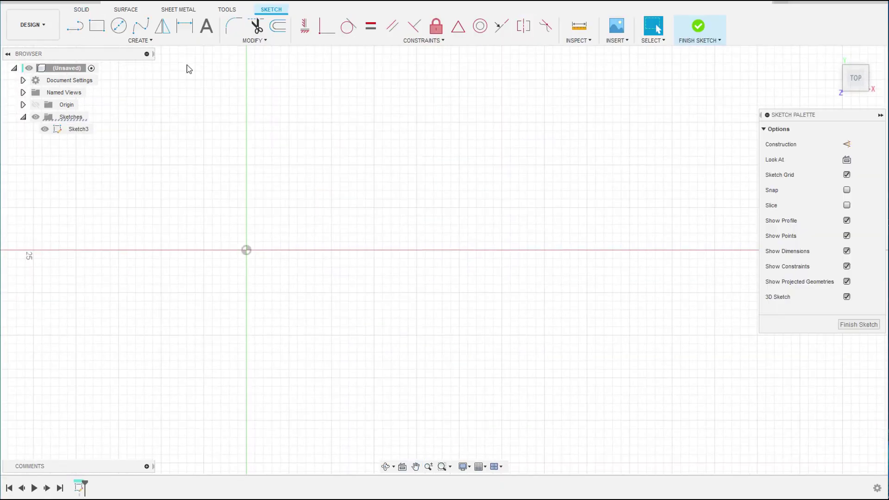
{"action": "key", "text": "r"}
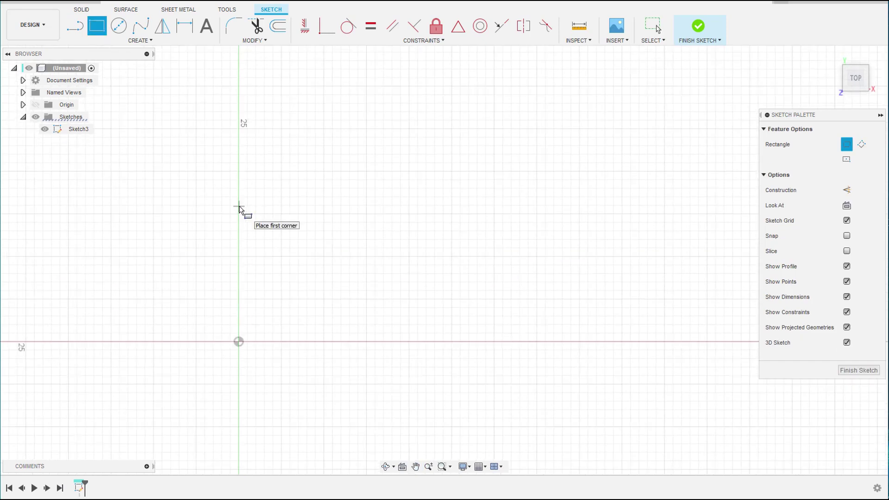
{"action": "left_click", "coordinate": [239, 207]}
{"action": "key", "text": "Tab"}
{"action": "type", "text": "28"}
{"action": "key", "text": "Tab"}
{"action": "type", "text": "28"}
{"action": "key", "text": "Return"}
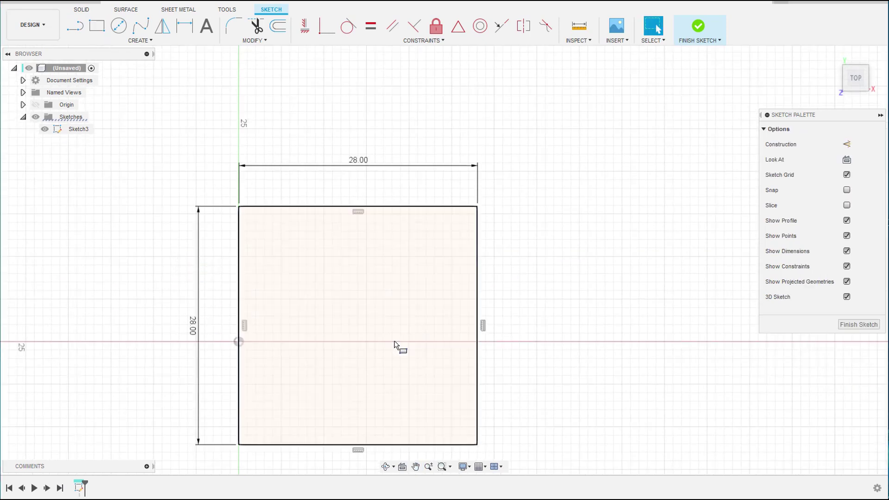
{"action": "left_click_drag", "start_coordinate": [408, 189], "coordinate": [401, 87]}
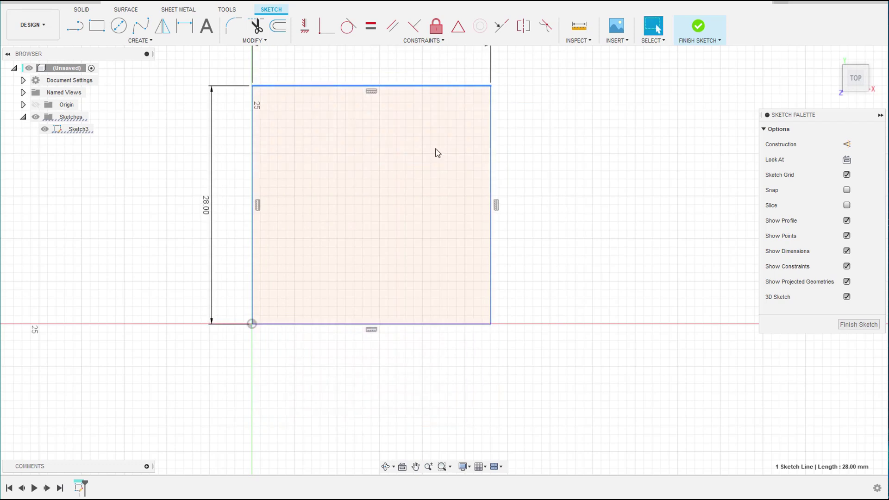
{"action": "middle_click_drag", "start_coordinate": [437, 152], "coordinate": [421, 223]}
Draw dashed construction diagonals across the 28 mm square, corner to corner
{"action": "left_click", "coordinate": [846, 144]}
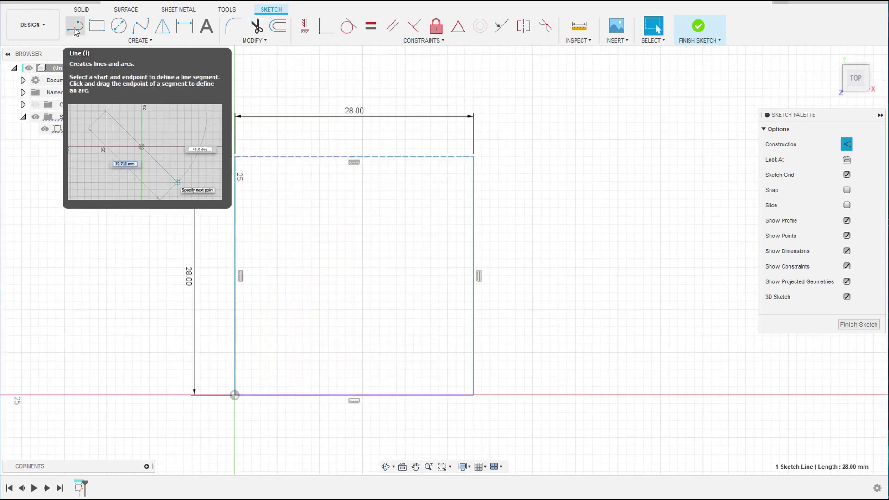
{"action": "left_click", "coordinate": [396, 327]}
{"action": "key", "text": "ctrl+z"}
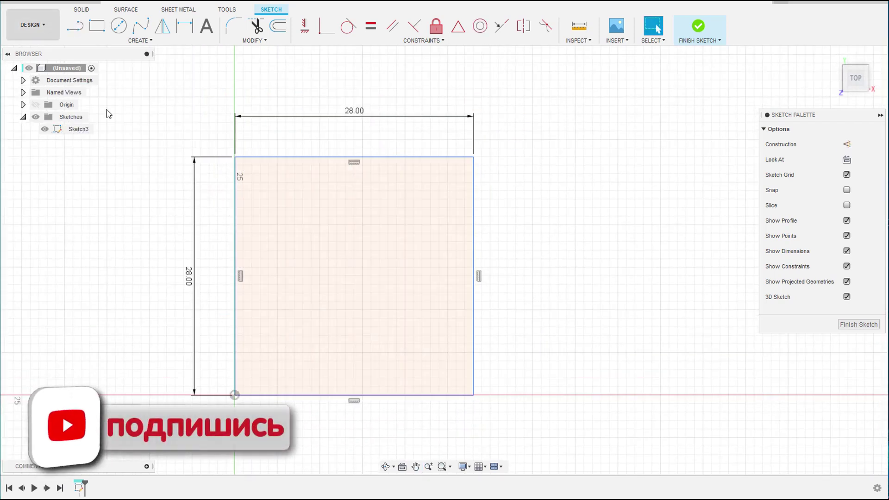
{"action": "key", "text": "l"}
{"action": "key", "text": "x"}
{"action": "left_click", "coordinate": [234, 157]}
{"action": "double_click", "coordinate": [474, 395]}
{"action": "left_click", "coordinate": [474, 157]}
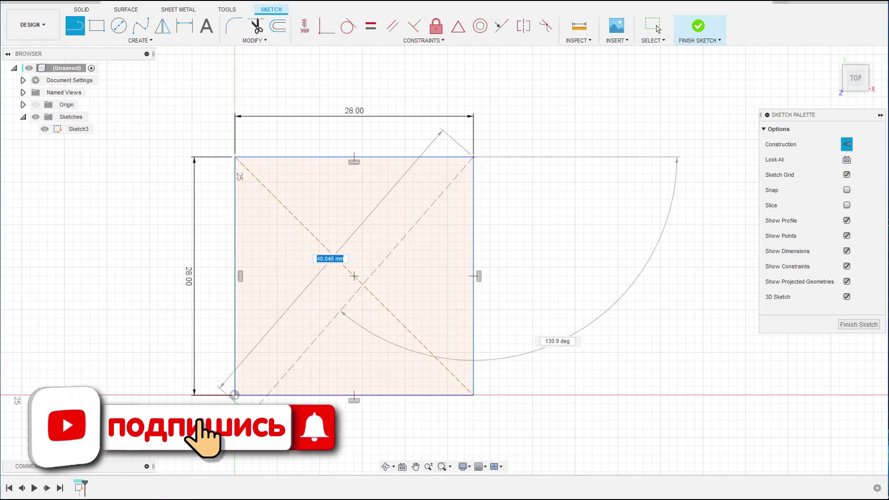
{"action": "key", "text": "Escape"}
Zoom around the sketch and pick the rectangle tool for the inner square
{"action": "scroll", "coordinate": [238, 155], "scroll_direction": "up", "scroll_amount": 2}
{"action": "scroll", "coordinate": [241, 158], "scroll_direction": "up", "scroll_amount": 3}
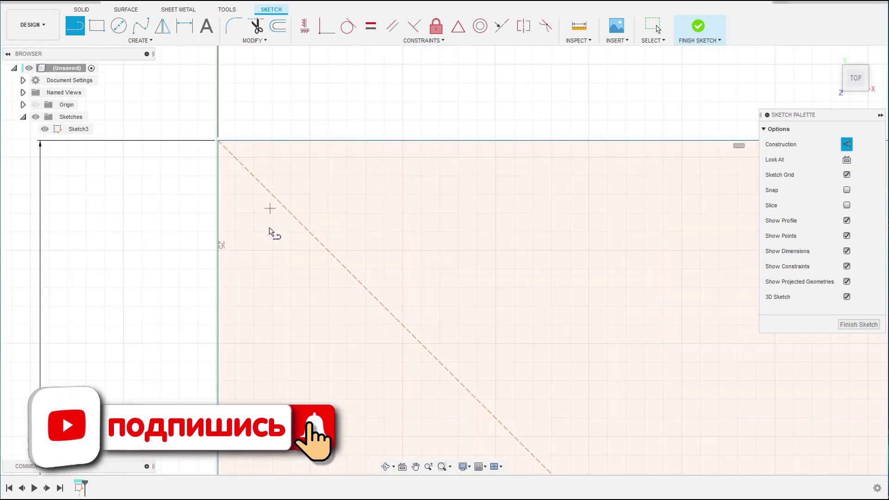
{"action": "scroll", "coordinate": [270, 232], "scroll_direction": "down", "scroll_amount": 1}
{"action": "key", "text": "c"}
{"action": "scroll", "coordinate": [289, 213], "scroll_direction": "down", "scroll_amount": 3}
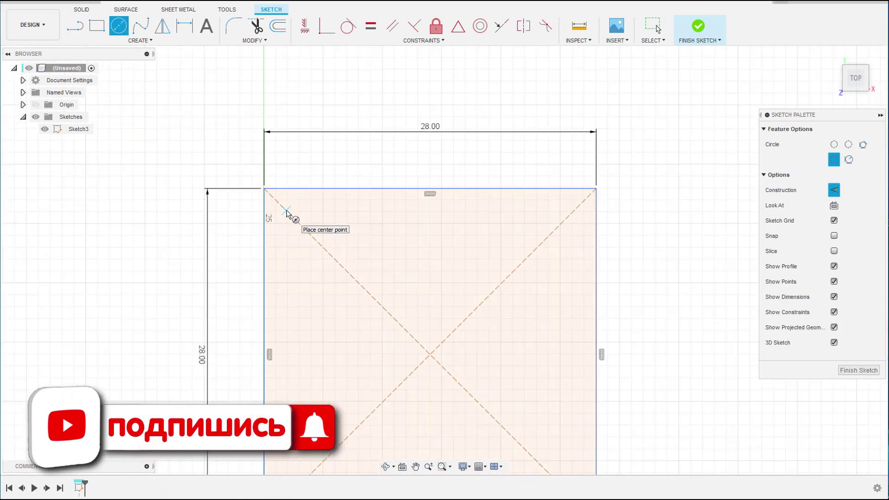
{"action": "key", "text": "r"}
{"action": "scroll", "coordinate": [287, 214], "scroll_direction": "down", "scroll_amount": 2}
Draw a 20 × 20 mm construction square centred inside the outer square
{"action": "left_click", "coordinate": [244, 192]}
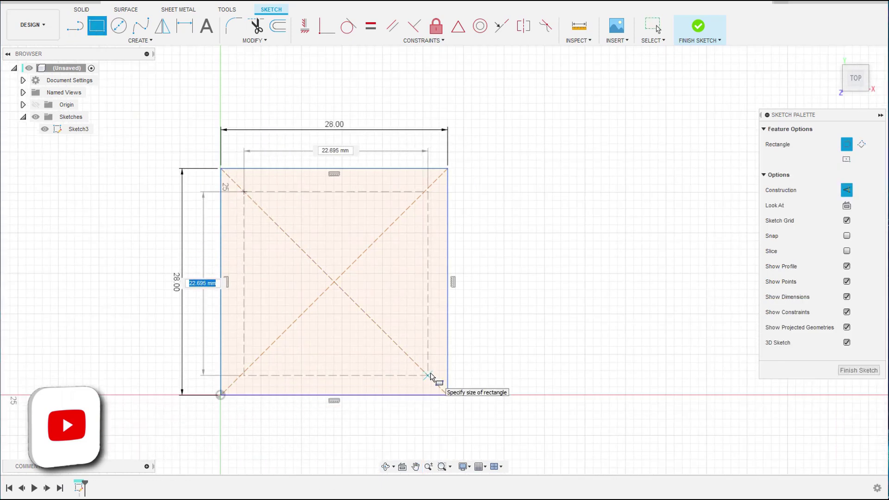
{"action": "type", "text": "20"}
{"action": "key", "text": "Tab"}
{"action": "type", "text": "20"}
{"action": "key", "text": "Return"}
{"action": "key", "text": "Escape"}
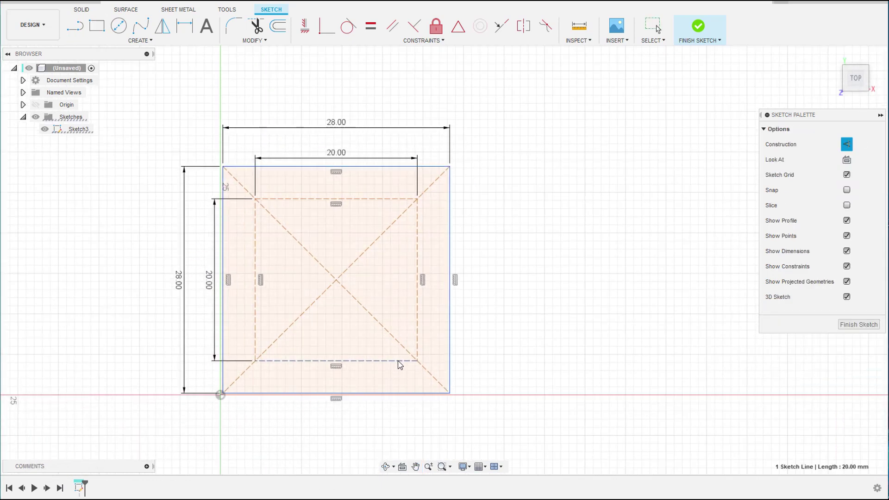
{"action": "left_click_drag", "start_coordinate": [400, 365], "coordinate": [395, 355]}
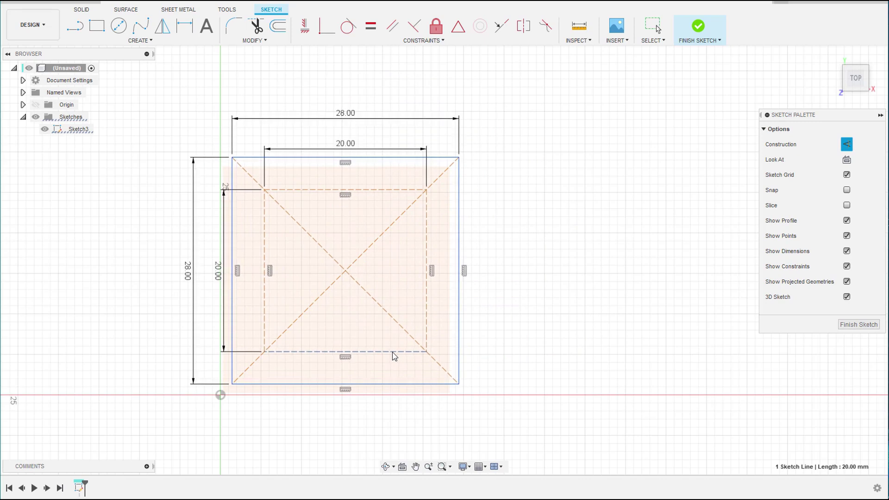
Place Ø2.5 mm circles on the inner square's top-right and top-left corners
{"action": "left_click", "coordinate": [118, 27]}
{"action": "left_click", "coordinate": [426, 190]}
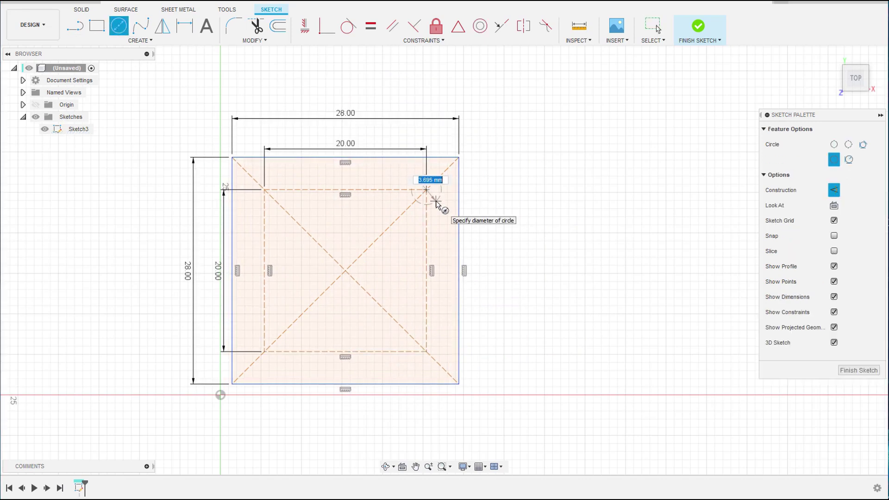
{"action": "type", "text": "2.5"}
{"action": "key", "text": "Return"}
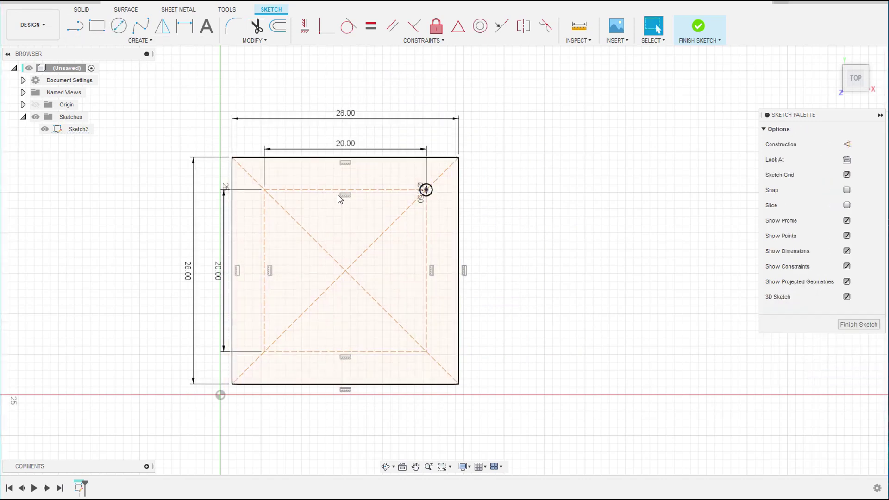
{"action": "left_click", "coordinate": [264, 190]}
{"action": "type", "text": "2.5"}
{"action": "key", "text": "Return"}
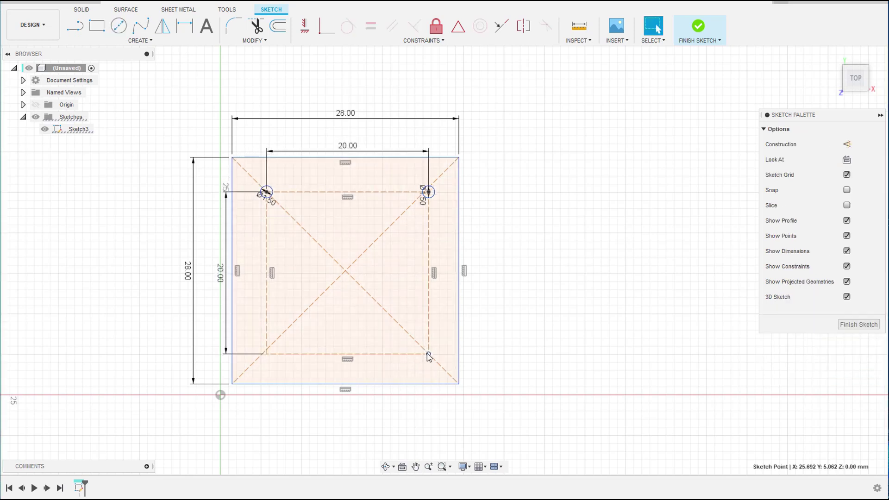
{"action": "key", "text": "c"}
Add Ø2.5 mm circles at the inner square's bottom-right and bottom-left corners
{"action": "left_click", "coordinate": [426, 352]}
{"action": "type", "text": "2.5"}
{"action": "key", "text": "Return"}
{"action": "key", "text": "c"}
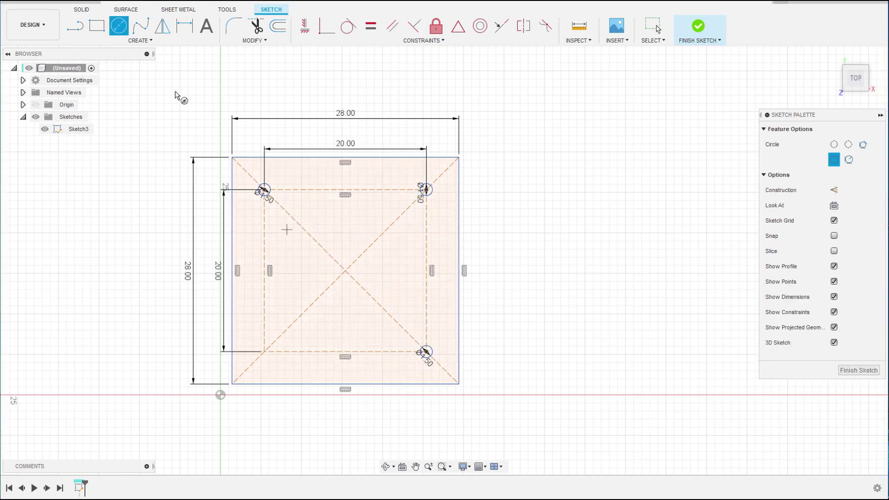
{"action": "left_click", "coordinate": [264, 352]}
{"action": "type", "text": "2.5"}
{"action": "key", "text": "Return"}
{"action": "scroll", "coordinate": [274, 362], "scroll_direction": "down", "scroll_amount": 3}
{"action": "scroll", "coordinate": [252, 246], "scroll_direction": "up", "scroll_amount": 4}
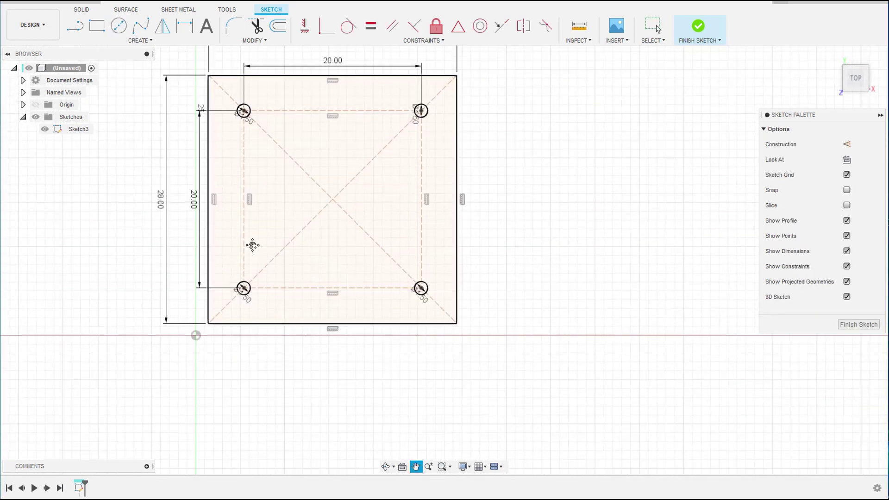
{"action": "scroll", "coordinate": [309, 221], "scroll_direction": "down", "scroll_amount": 1}
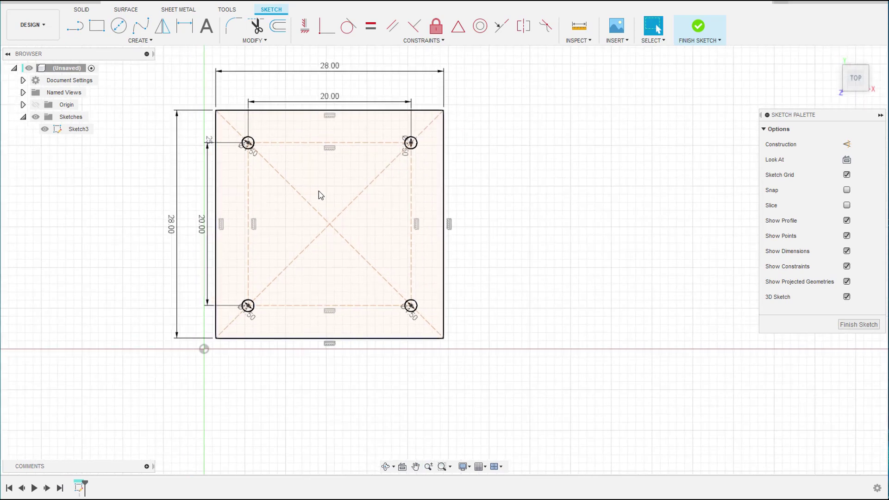
Draw the first 7 × 1.5 mm slot rectangle down from the front face's top edge
{"action": "left_click", "coordinate": [342, 159]}
{"action": "left_click", "coordinate": [20, 171]}
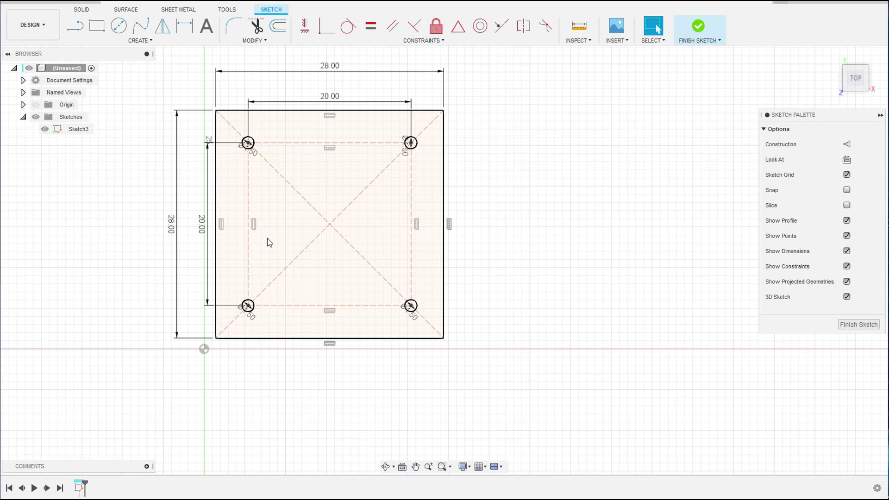
{"action": "scroll", "coordinate": [268, 242], "scroll_direction": "up", "scroll_amount": 3}
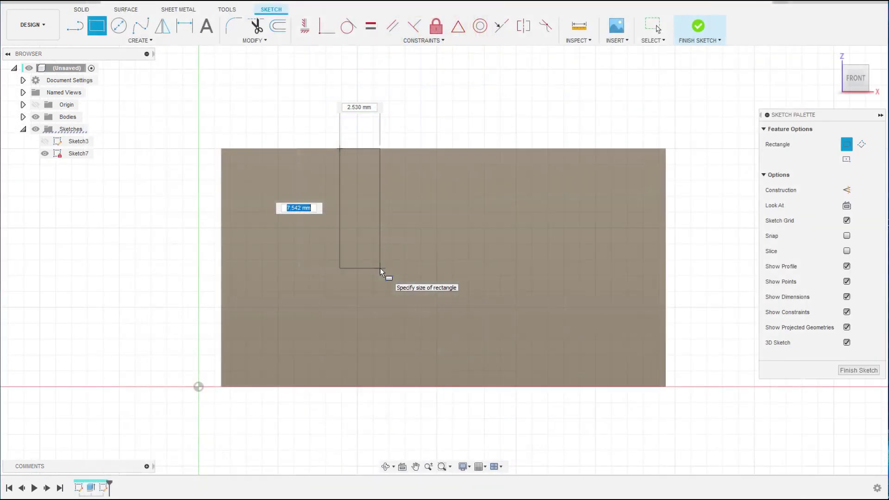
{"action": "type", "text": "7"}
{"action": "key", "text": "Tab"}
{"action": "type", "text": "1.5"}
{"action": "key", "text": "Return"}
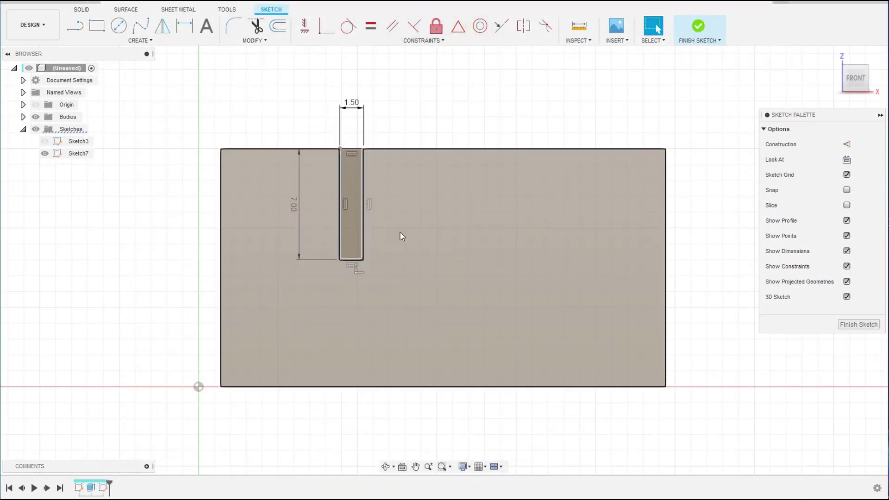
Add a second 7 × 1.5 mm slot rectangle and shift both slots toward the centre
{"action": "key", "text": "r"}
{"action": "left_click", "coordinate": [513, 148]}
{"action": "type", "text": "7"}
{"action": "key", "text": "Tab"}
{"action": "type", "text": "1.5"}
{"action": "key", "text": "Return"}
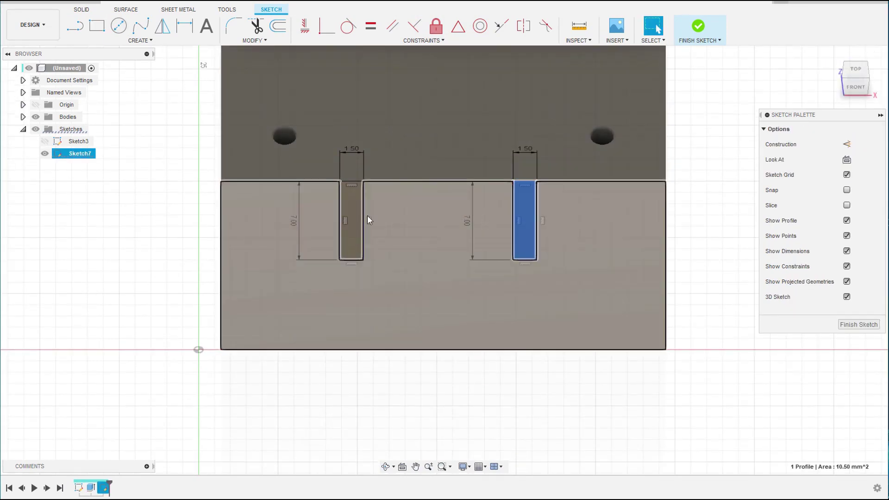
{"action": "mouse_move", "coordinate": [367, 215]}
{"action": "left_mouse_down"}
{"action": "mouse_move", "coordinate": [392, 226]}
{"action": "mouse_move", "coordinate": [384, 222]}
{"action": "left_mouse_up"}
{"action": "mouse_move", "coordinate": [535, 227]}
{"action": "left_mouse_down"}
{"action": "mouse_move", "coordinate": [516, 224]}
{"action": "mouse_move", "coordinate": [529, 227]}
{"action": "left_mouse_up"}
Extrude both slot profiles as a cut through the block
{"action": "left_click", "coordinate": [859, 325]}
{"action": "left_click", "coordinate": [520, 230]}
{"action": "left_click", "coordinate": [369, 232]}
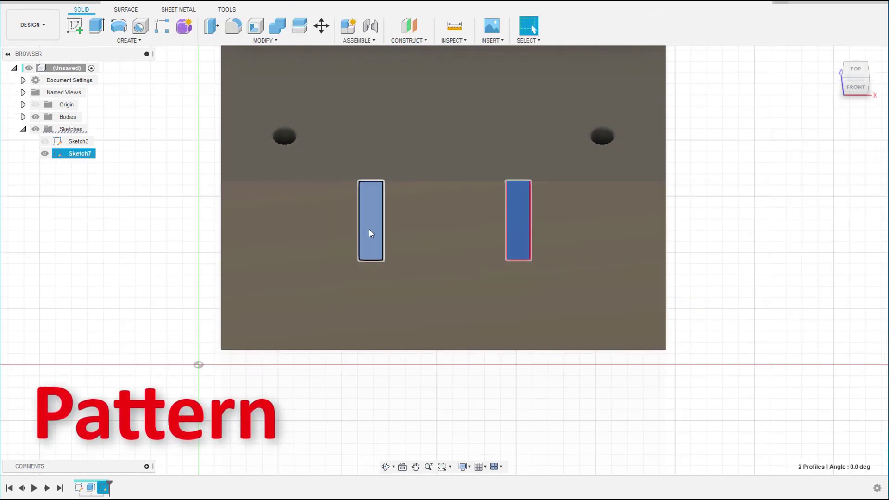
{"action": "key", "text": "e"}
{"action": "left_click_drag", "start_coordinate": [371, 236], "coordinate": [397, 135]}
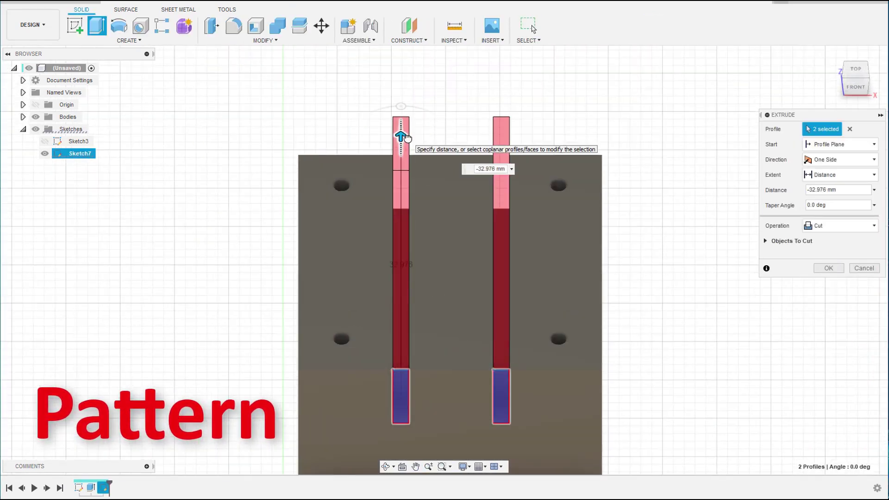
{"action": "key", "text": "Return"}
{"action": "scroll", "coordinate": [411, 142], "scroll_direction": "up", "scroll_amount": 1}
Fillet the inner edge of each slot
{"action": "left_click", "coordinate": [495, 398]}
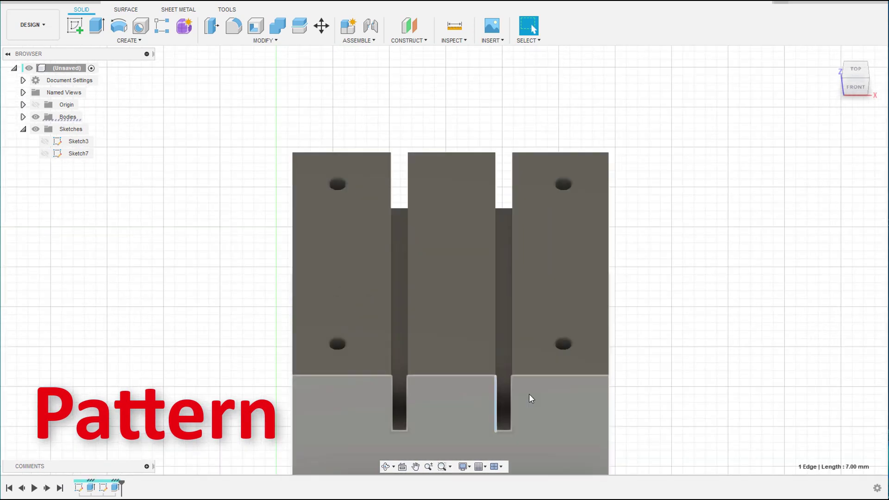
{"action": "left_click", "coordinate": [265, 40]}
{"action": "left_click", "coordinate": [244, 65]}
{"action": "left_click_drag", "start_coordinate": [483, 397], "coordinate": [496, 407]}
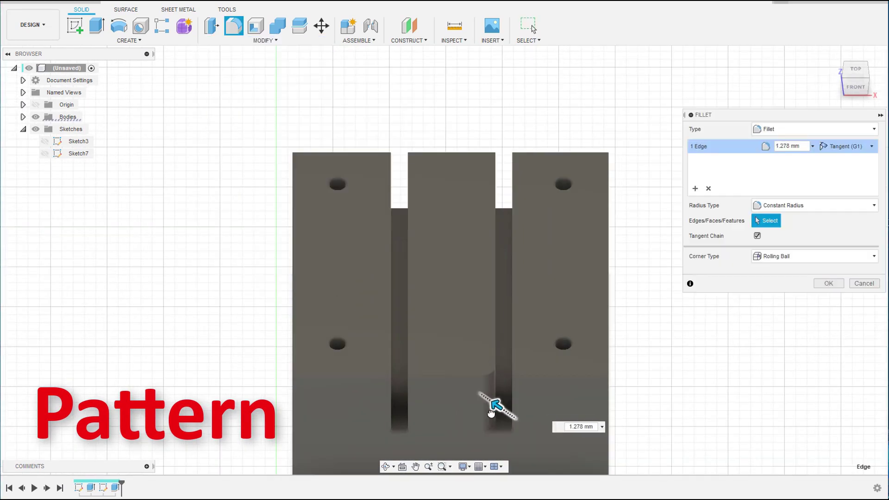
{"action": "left_click", "coordinate": [513, 411]}
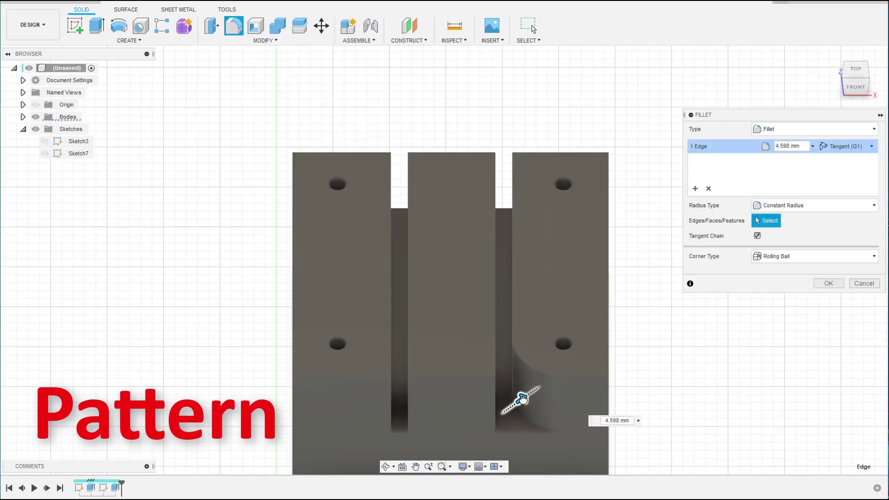
{"action": "key", "text": "Return"}
{"action": "key", "text": "Return"}
{"action": "left_click", "coordinate": [390, 403]}
{"action": "key", "text": "Escape"}
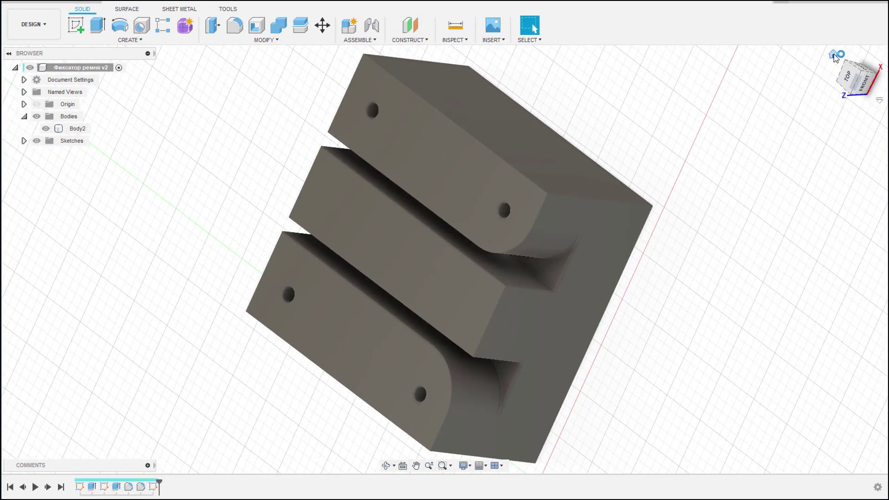
Return to the home isometric view and show the Create > Pattern options
{"action": "left_click", "coordinate": [834, 55]}
{"action": "left_click", "coordinate": [135, 40]}
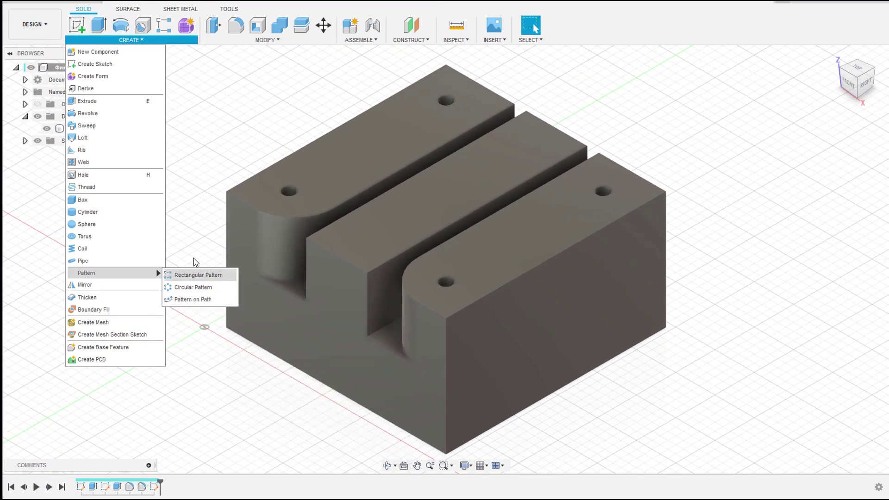
{"action": "left_click", "coordinate": [195, 207]}
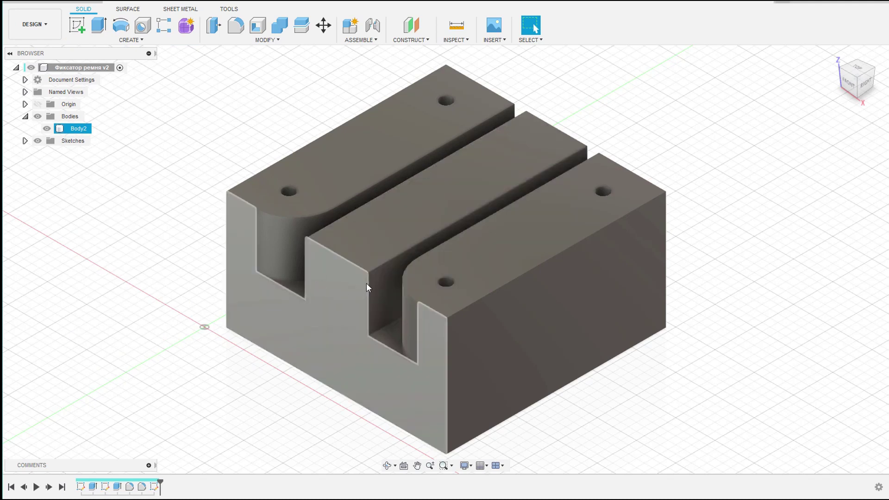
{"action": "left_click", "coordinate": [404, 227]}
{"action": "left_click", "coordinate": [444, 283]}
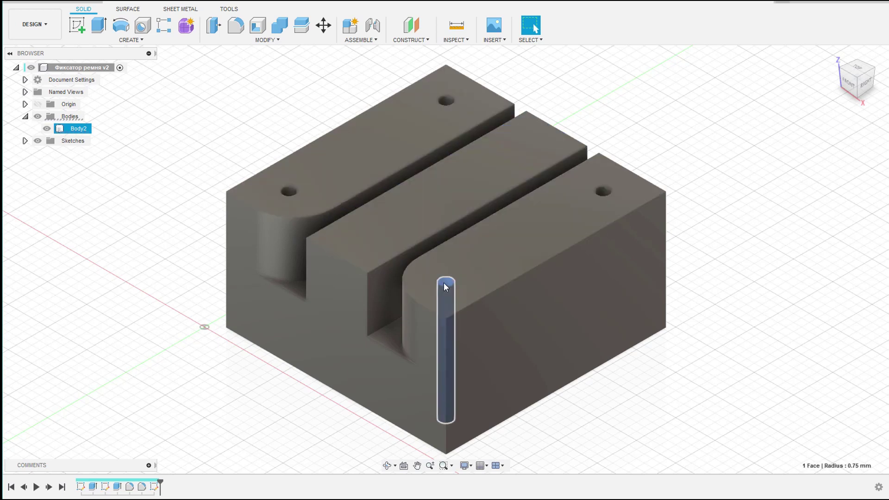
{"action": "left_click", "coordinate": [166, 161]}
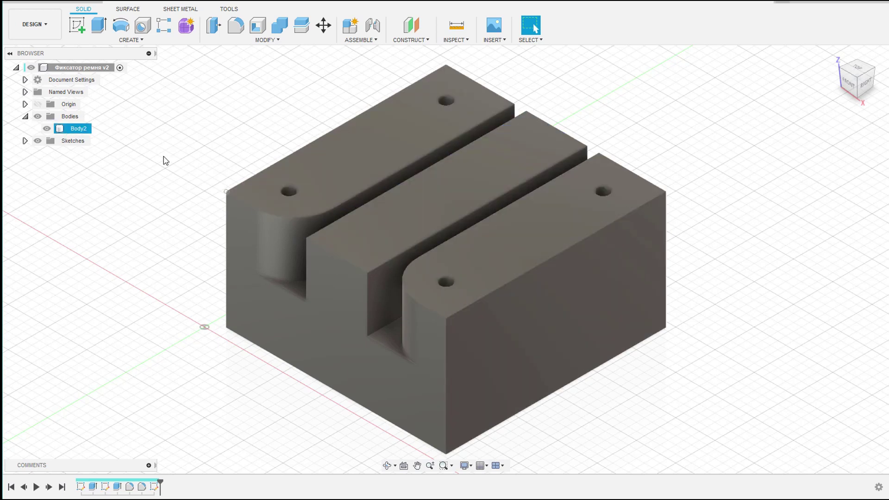
{"action": "right_click", "coordinate": [70, 119]}
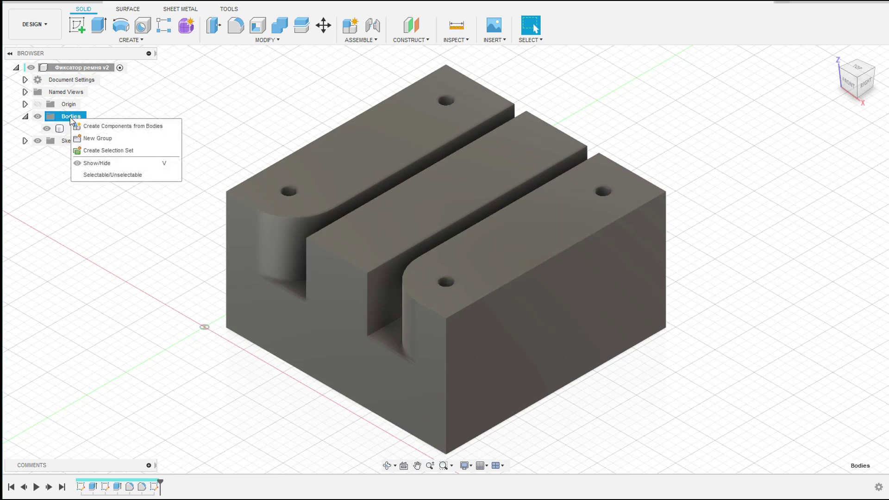
{"action": "left_click", "coordinate": [76, 127]}
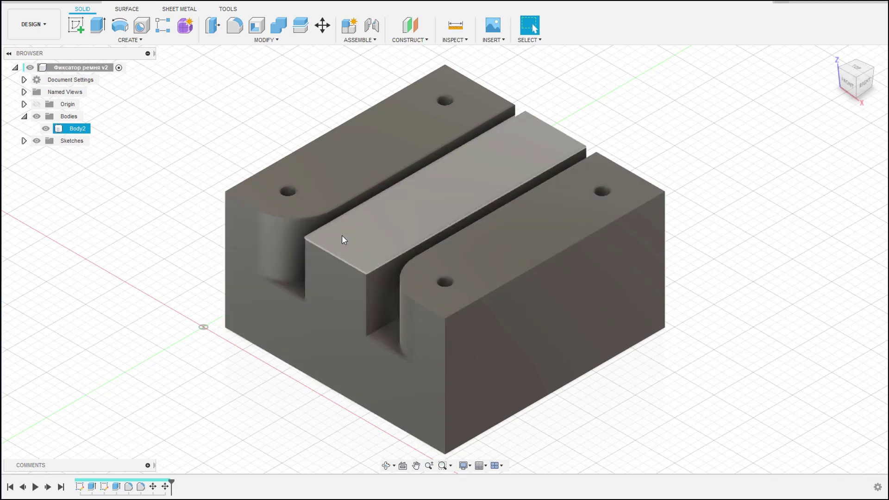
{"action": "left_click", "coordinate": [387, 465]}
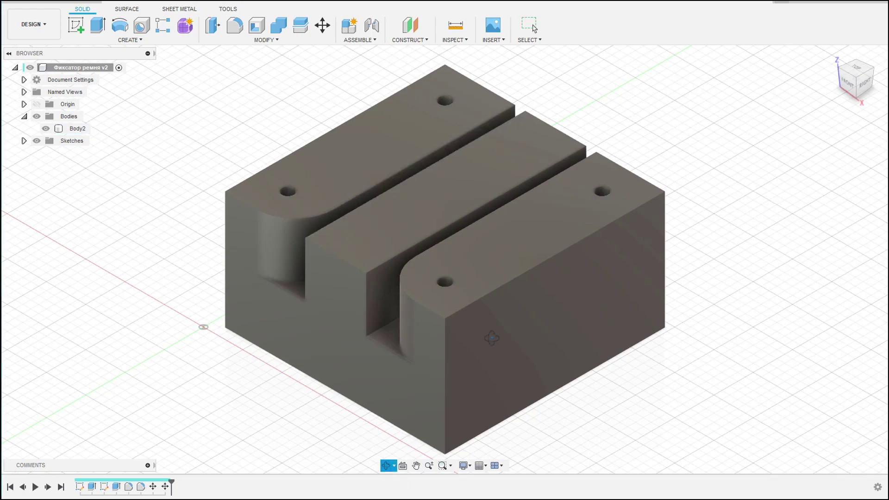
{"action": "mouse_move", "coordinate": [470, 372]}
{"action": "left_mouse_down"}
{"action": "mouse_move", "coordinate": [430, 399]}
{"action": "mouse_move", "coordinate": [463, 395]}
{"action": "mouse_move", "coordinate": [461, 411]}
{"action": "mouse_move", "coordinate": [461, 390]}
{"action": "mouse_move", "coordinate": [404, 389]}
{"action": "mouse_move", "coordinate": [417, 352]}
{"action": "left_mouse_up"}
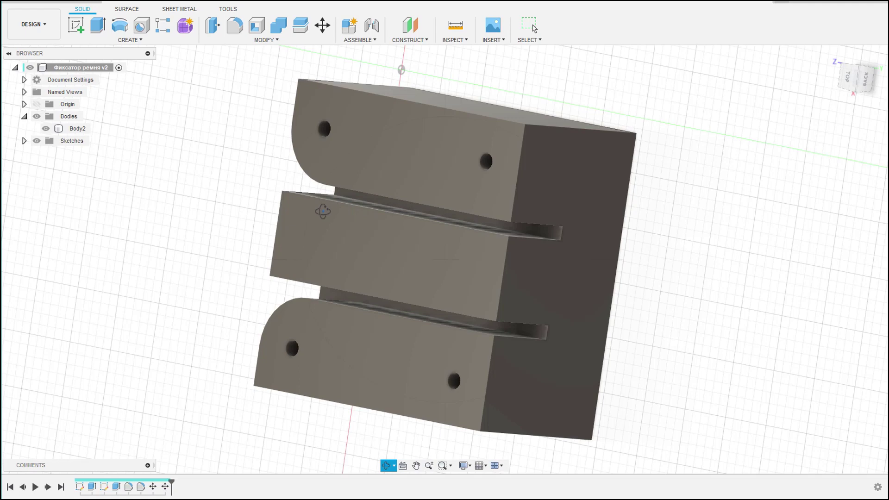
{"action": "key", "text": "Escape"}
{"action": "scroll", "coordinate": [448, 251], "scroll_direction": "up", "scroll_amount": 3}
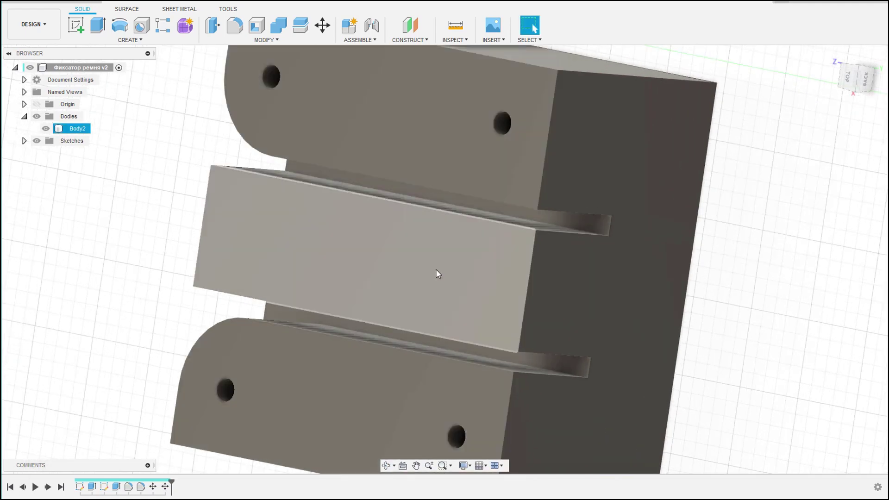
{"action": "key", "text": "i"}
{"action": "left_click", "coordinate": [514, 200]}
{"action": "left_click", "coordinate": [528, 228]}
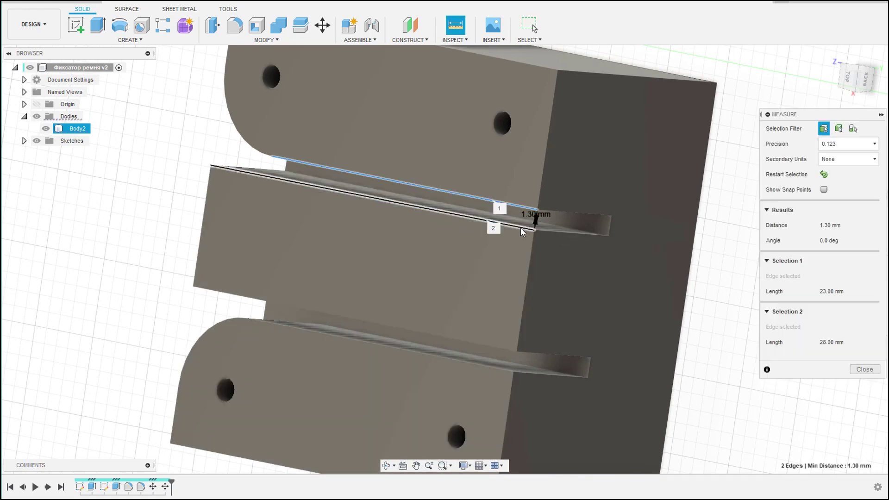
{"action": "key", "text": "Escape"}
{"action": "scroll", "coordinate": [496, 227], "scroll_direction": "up", "scroll_amount": 2}
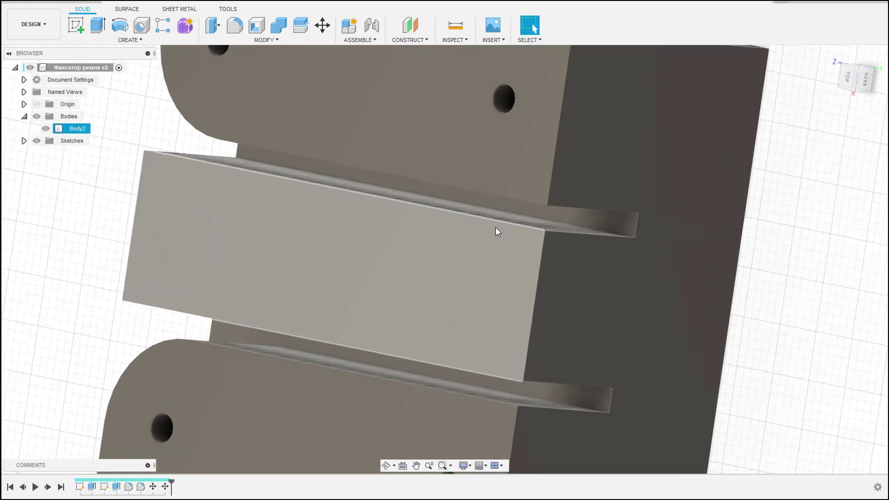
{"action": "scroll", "coordinate": [496, 227], "scroll_direction": "up", "scroll_amount": 2}
{"action": "scroll", "coordinate": [504, 225], "scroll_direction": "up", "scroll_amount": 2}
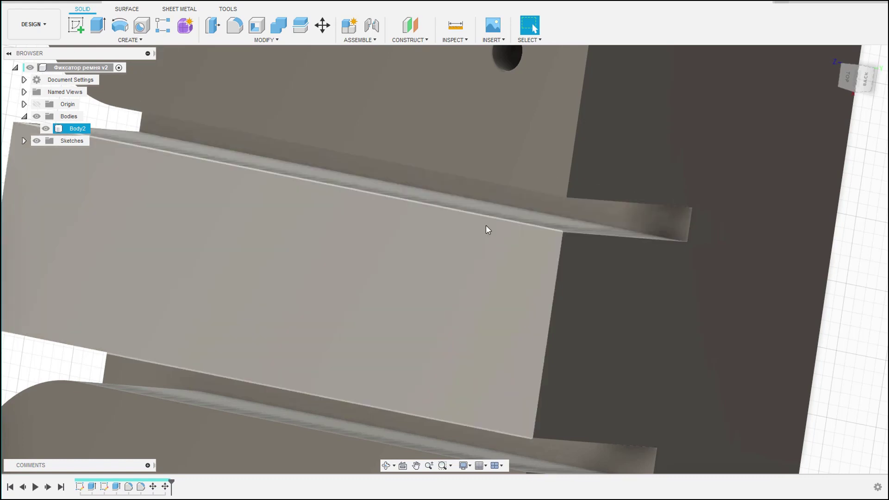
{"action": "scroll", "coordinate": [482, 201], "scroll_direction": "up", "scroll_amount": 2}
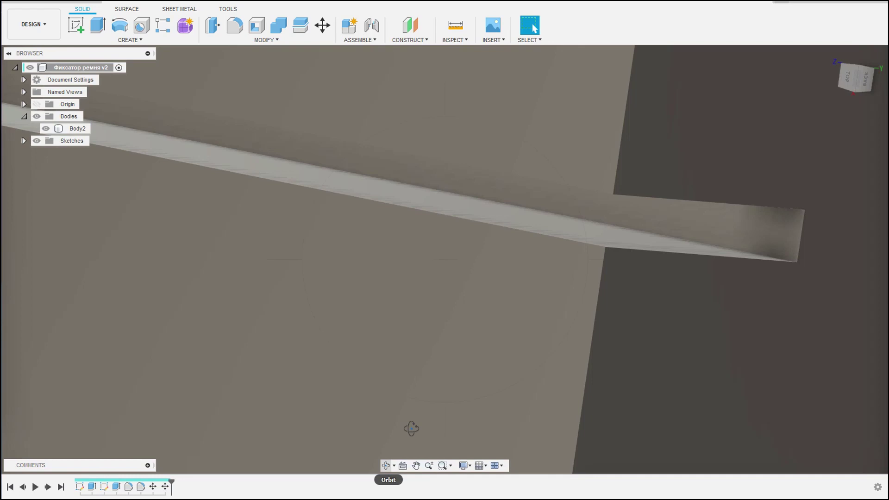
{"action": "left_click", "coordinate": [387, 465]}
{"action": "left_click_drag", "start_coordinate": [411, 427], "coordinate": [534, 314]}
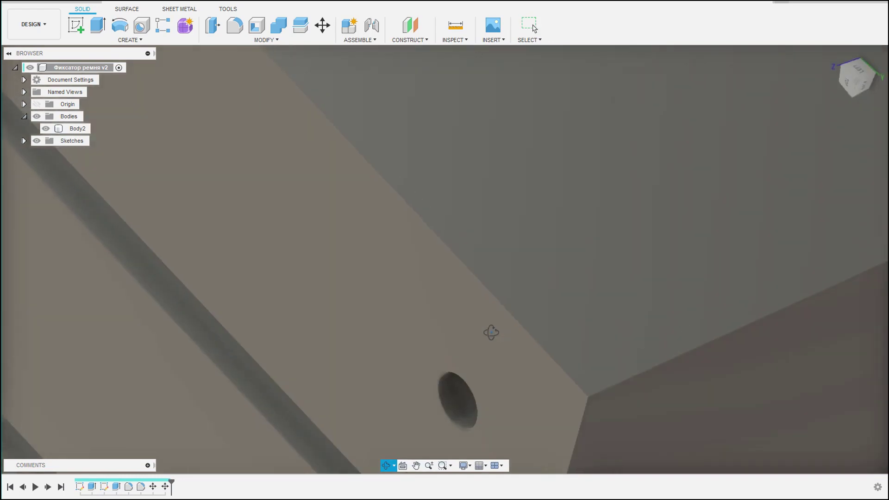
{"action": "key", "text": "Escape"}
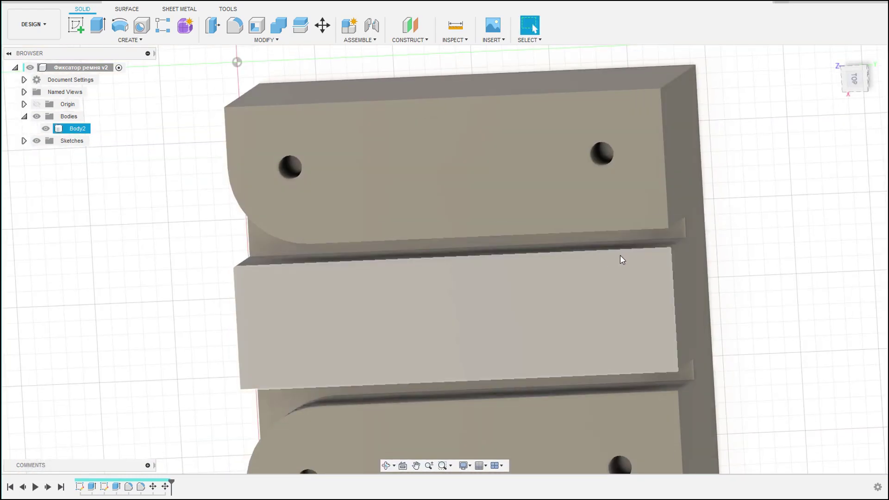
On the central rib's top face, sketch an edge-to-edge construction line and finish the sketch
{"action": "left_click", "coordinate": [646, 255]}
{"action": "left_click", "coordinate": [615, 292]}
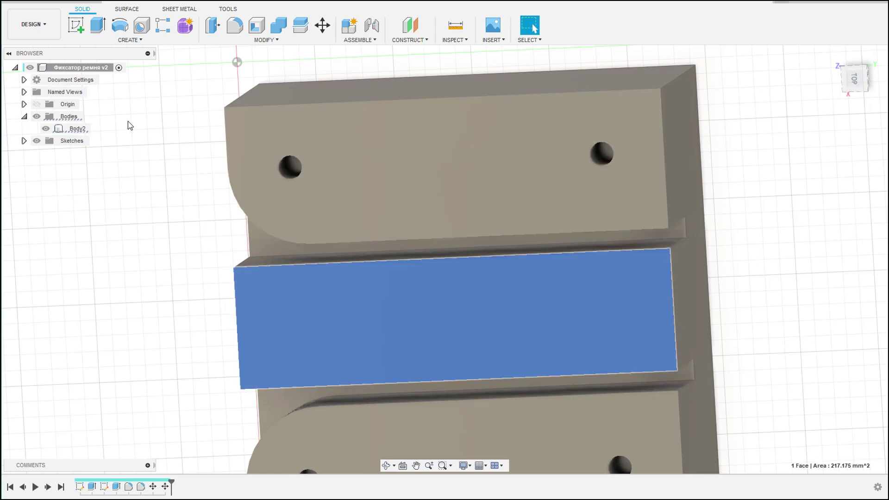
{"action": "left_click", "coordinate": [76, 31]}
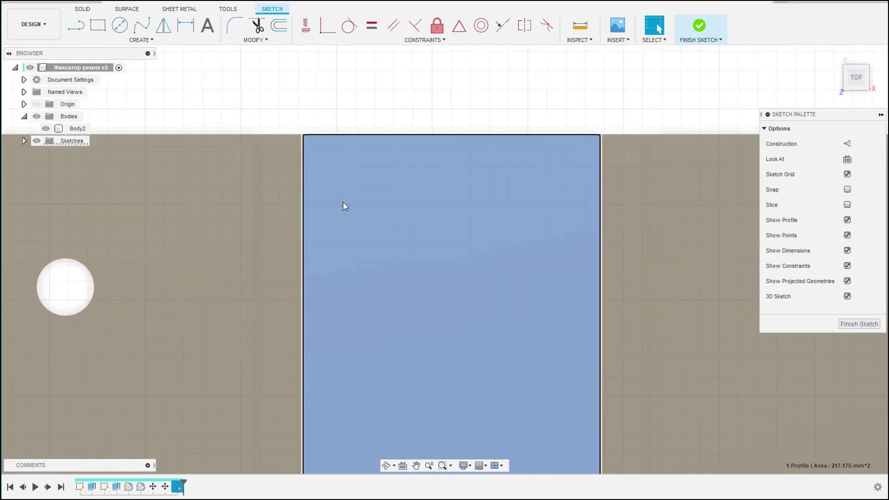
{"action": "left_click", "coordinate": [345, 204]}
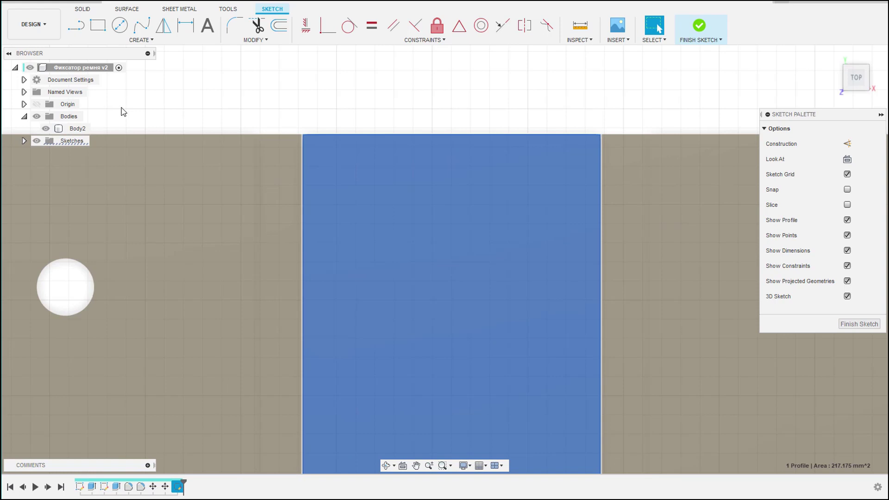
{"action": "left_click", "coordinate": [848, 145]}
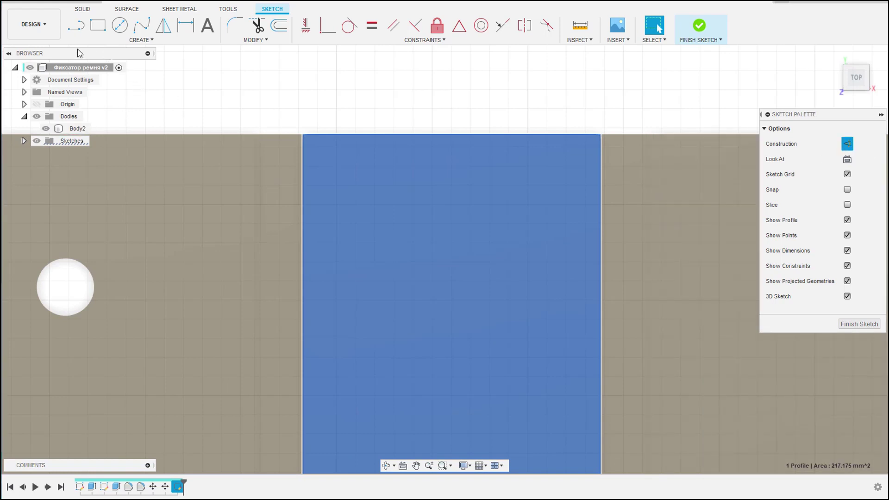
{"action": "left_click", "coordinate": [304, 184]}
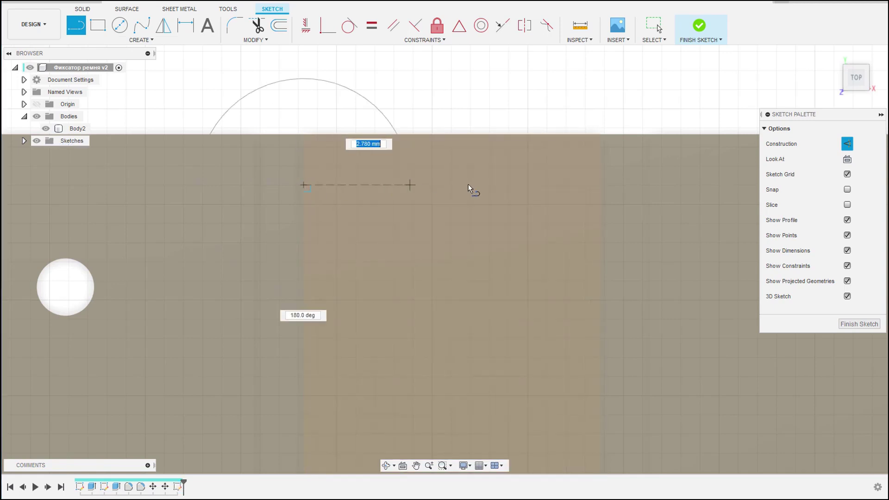
{"action": "double_click", "coordinate": [602, 185]}
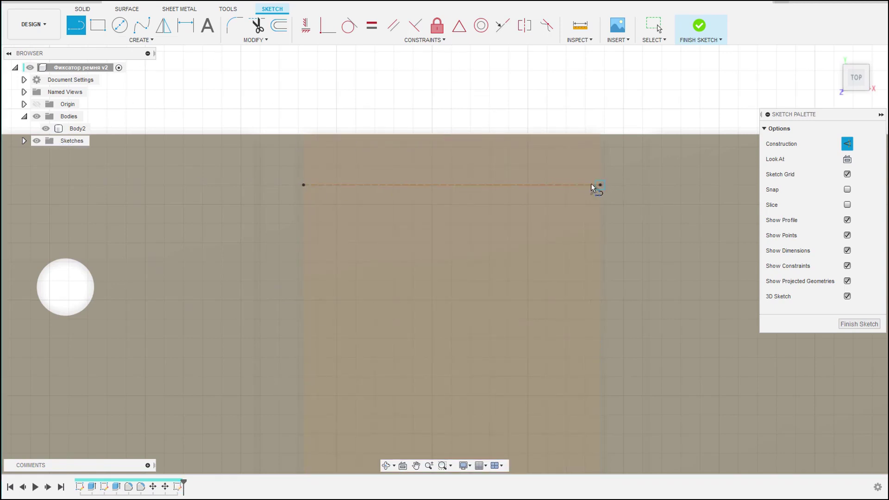
{"action": "scroll", "coordinate": [604, 197], "scroll_direction": "down", "scroll_amount": 2}
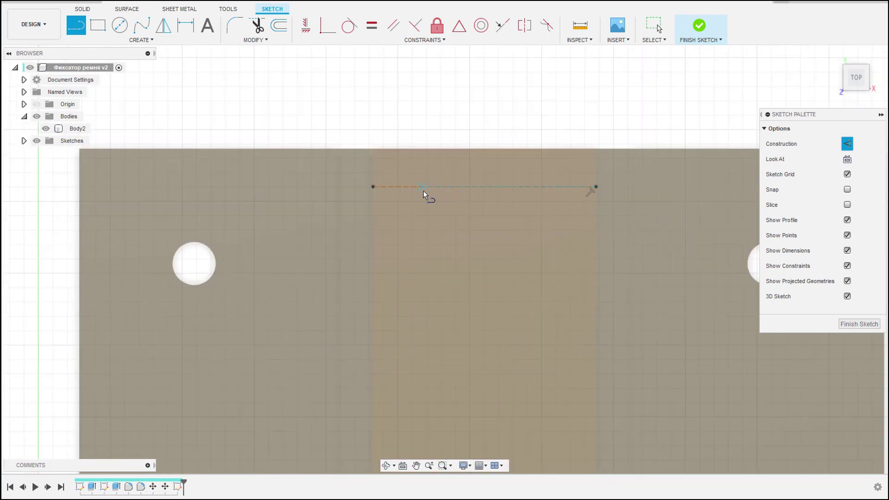
{"action": "left_click", "coordinate": [859, 324]}
{"action": "left_click", "coordinate": [478, 243]}
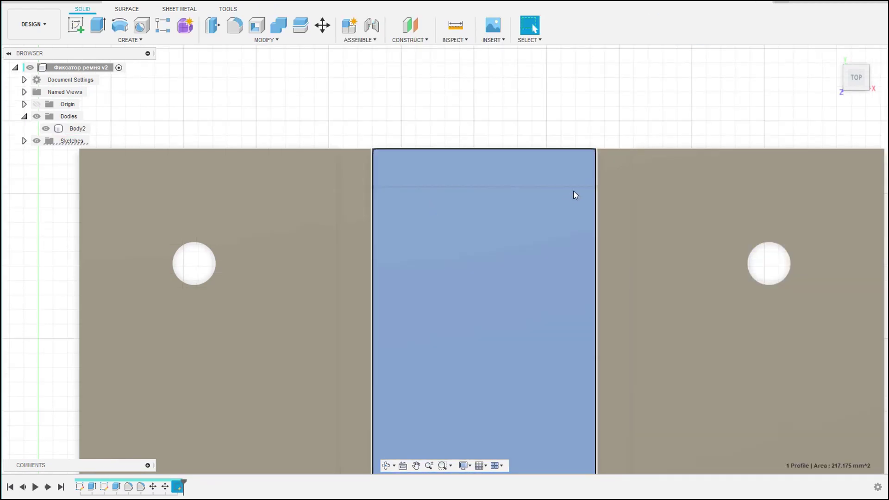
On the rib's narrow side face, sketch a Ø0.9 mm circle centred on the construction line's end
{"action": "left_click", "coordinate": [603, 187]}
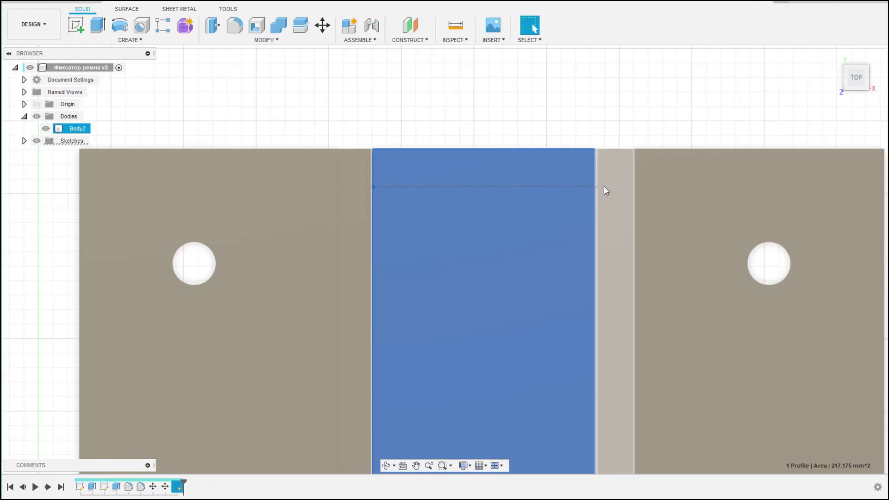
{"action": "left_click", "coordinate": [361, 190]}
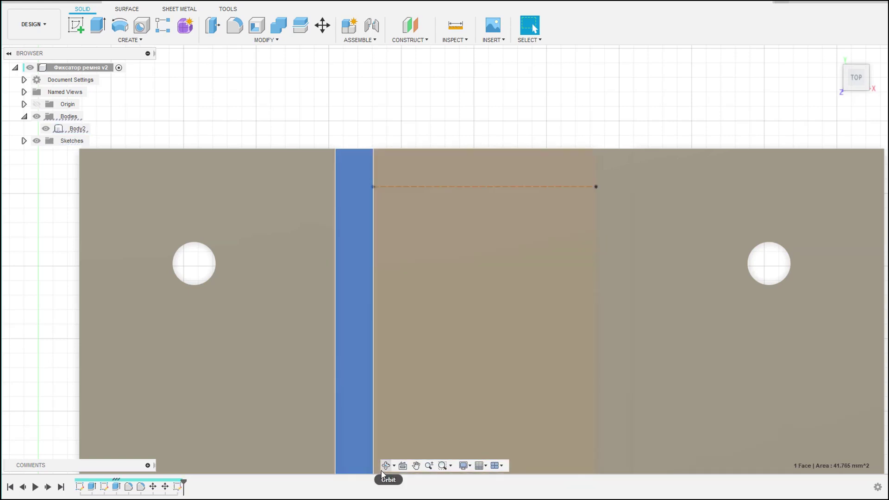
{"action": "left_click", "coordinate": [387, 466]}
{"action": "left_click_drag", "start_coordinate": [423, 400], "coordinate": [453, 359]}
{"action": "left_click", "coordinate": [76, 25]}
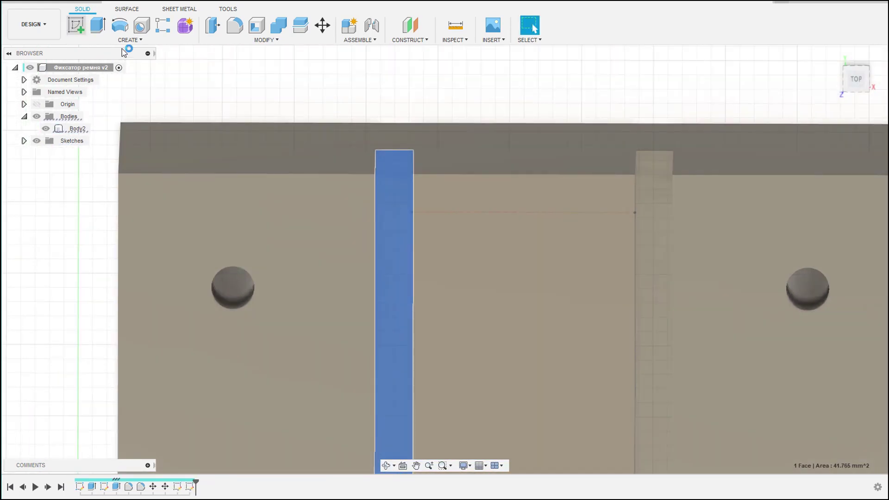
{"action": "scroll", "coordinate": [455, 234], "scroll_direction": "up", "scroll_amount": 3}
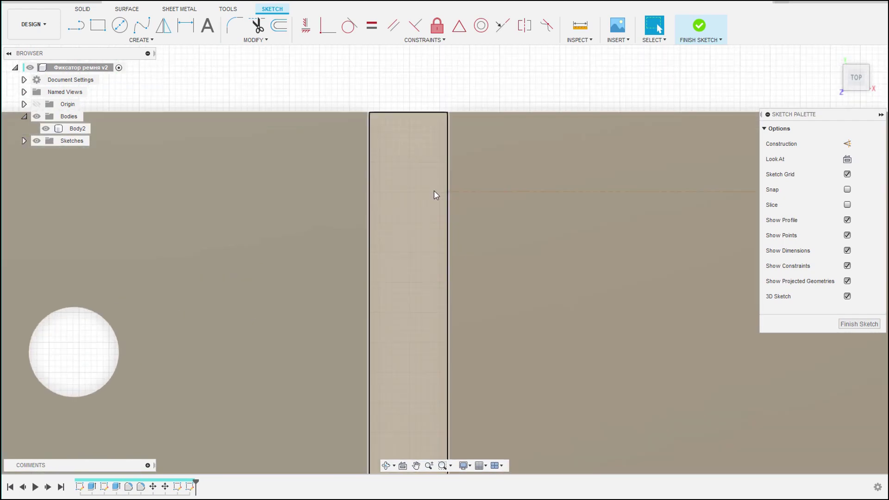
{"action": "scroll", "coordinate": [448, 191], "scroll_direction": "up", "scroll_amount": 2}
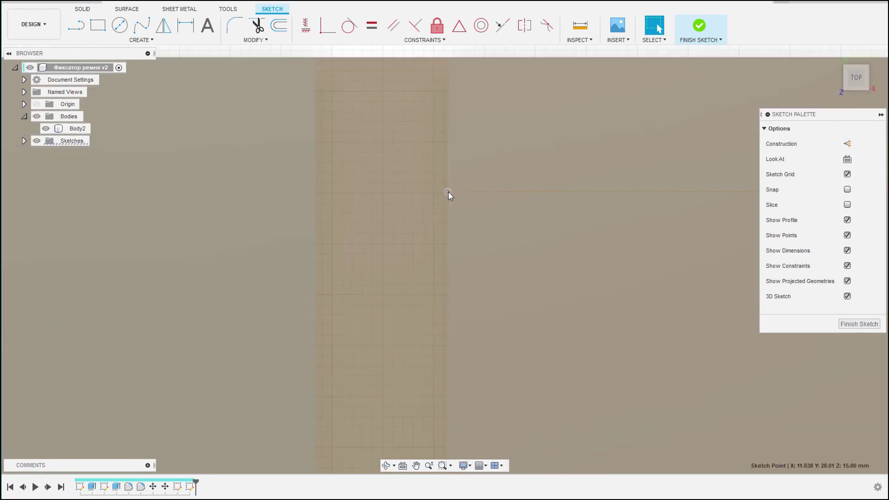
{"action": "key", "text": "c"}
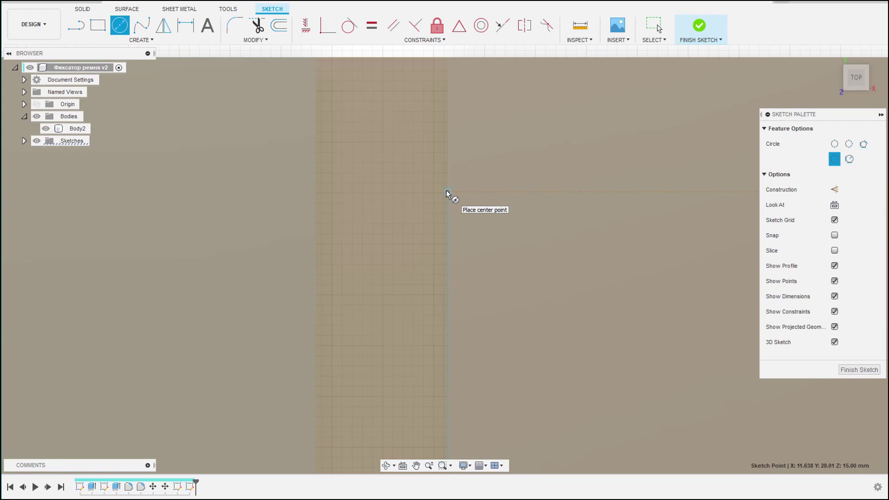
{"action": "left_click", "coordinate": [446, 191]}
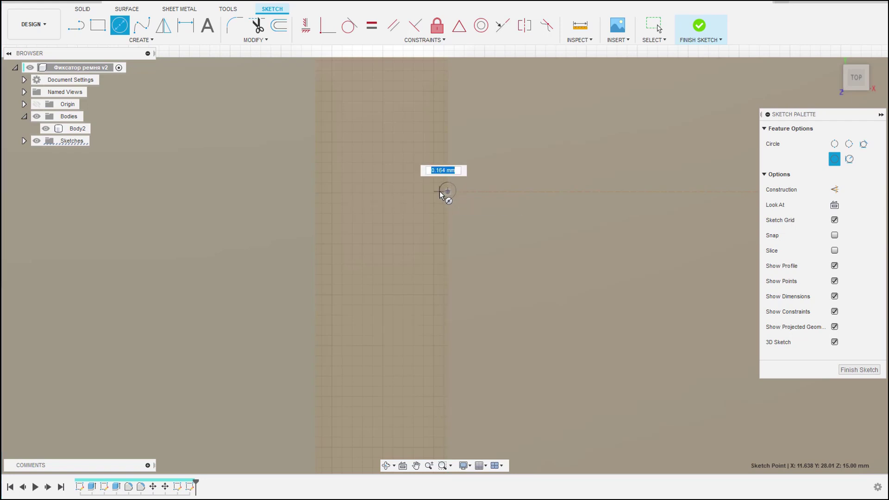
{"action": "type", "text": "0."}
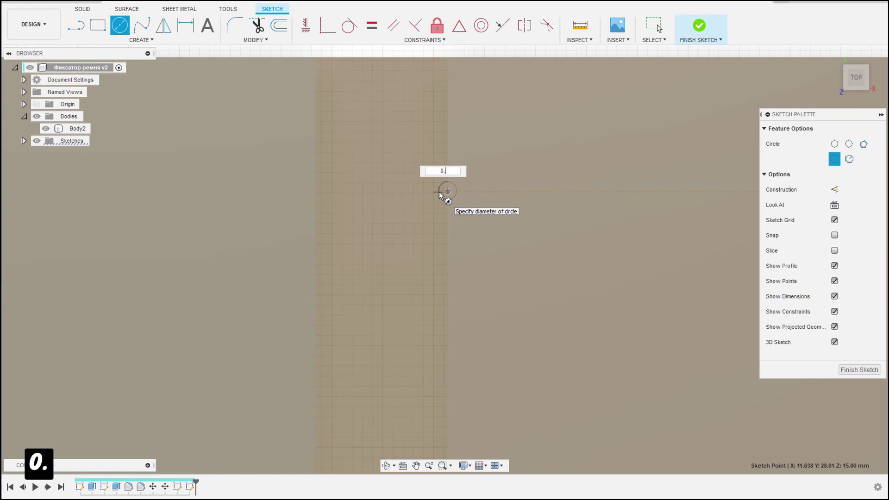
{"action": "type", "text": "9"}
{"action": "key", "text": "Return"}
{"action": "scroll", "coordinate": [448, 196], "scroll_direction": "up", "scroll_amount": 2}
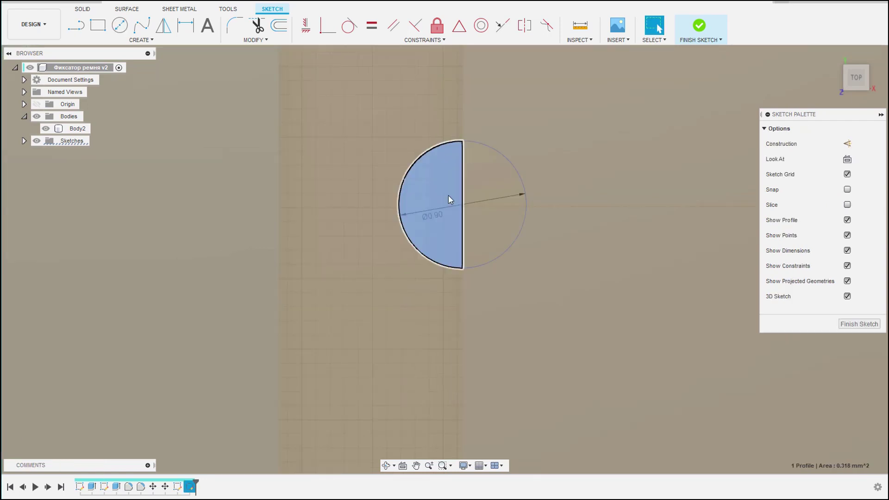
Extrude the half-circle profile 7 mm into a small half-cylinder
{"action": "key", "text": "e"}
{"action": "left_click", "coordinate": [440, 214]}
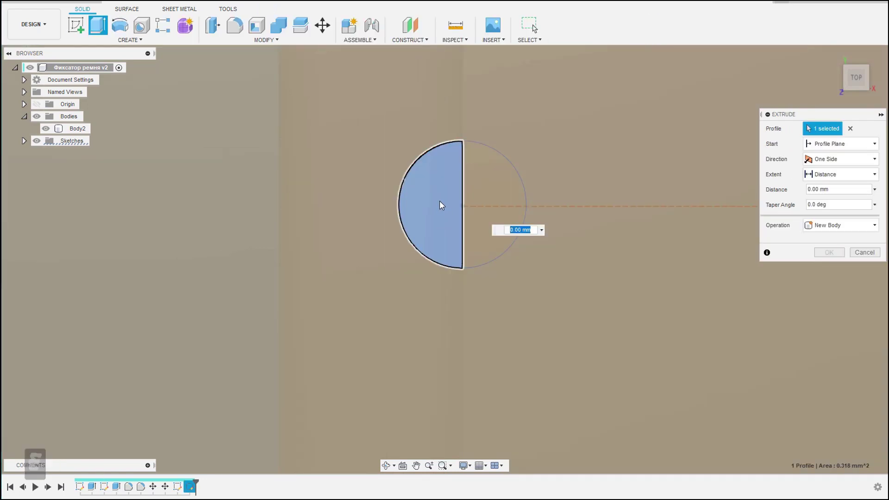
{"action": "left_click", "coordinate": [445, 203]}
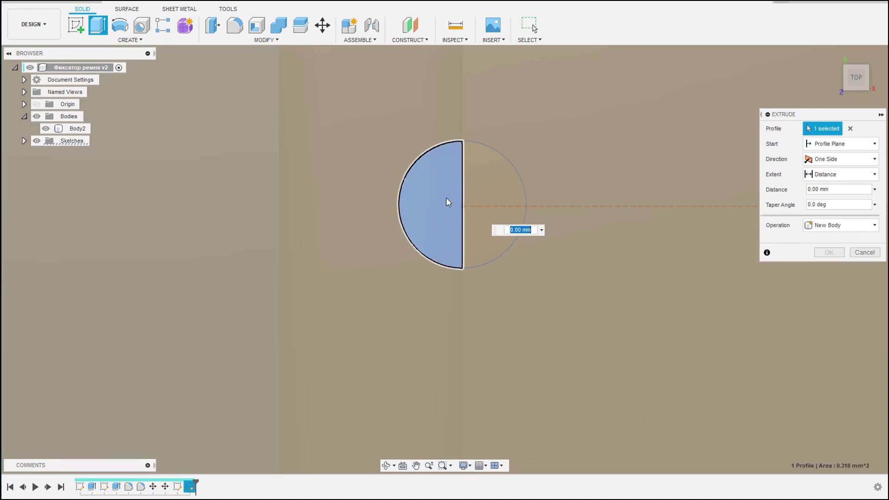
{"action": "type", "text": "7"}
{"action": "key", "text": "Return"}
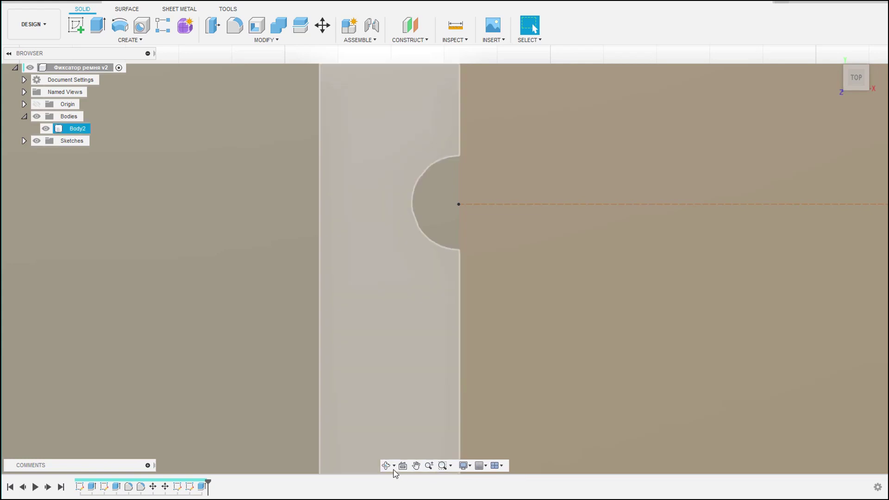
Orbit around the part and check the half-cylinder's curved face radius
{"action": "left_click", "coordinate": [387, 467]}
{"action": "mouse_move", "coordinate": [451, 354]}
{"action": "left_mouse_down"}
{"action": "mouse_move", "coordinate": [463, 364]}
{"action": "mouse_move", "coordinate": [456, 366]}
{"action": "left_mouse_up"}
{"action": "key", "text": "Escape"}
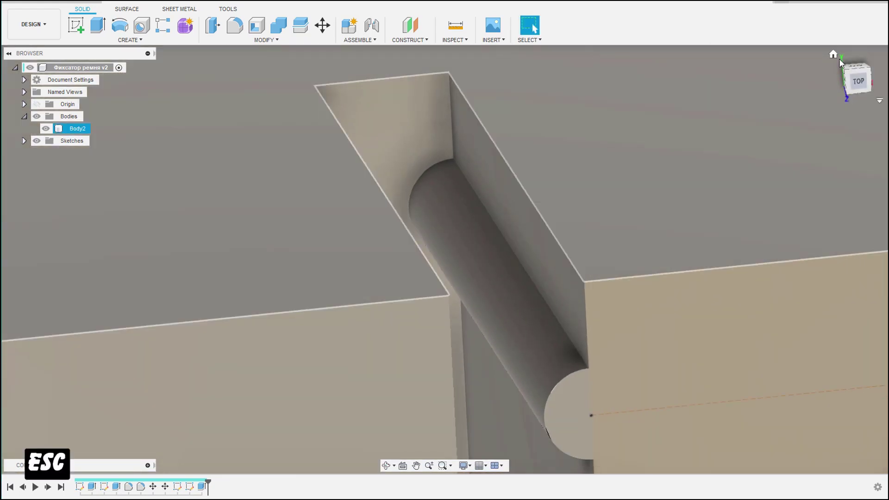
{"action": "left_click", "coordinate": [835, 54]}
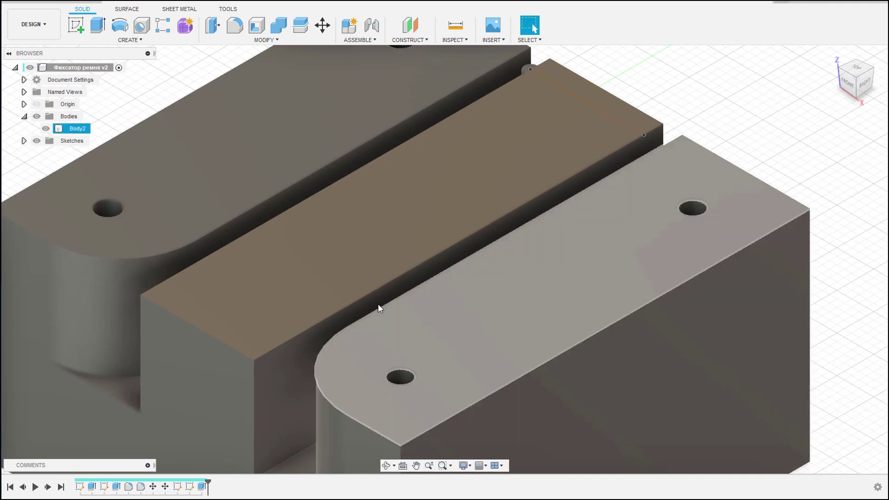
{"action": "left_click", "coordinate": [386, 465]}
{"action": "mouse_move", "coordinate": [318, 312]}
{"action": "left_mouse_down"}
{"action": "mouse_move", "coordinate": [357, 313]}
{"action": "mouse_move", "coordinate": [383, 359]}
{"action": "mouse_move", "coordinate": [365, 368]}
{"action": "mouse_move", "coordinate": [553, 303]}
{"action": "left_mouse_up"}
{"action": "key", "text": "Escape"}
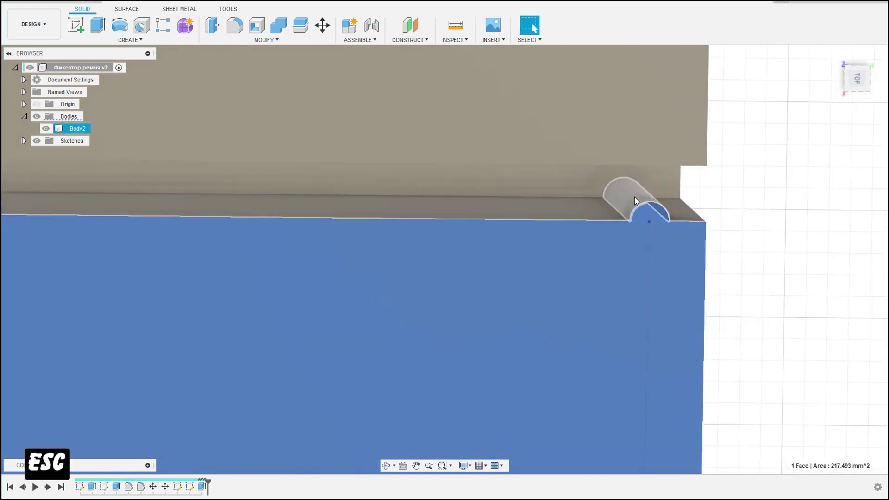
{"action": "left_click", "coordinate": [634, 197]}
{"action": "scroll", "coordinate": [517, 261], "scroll_direction": "down", "scroll_amount": 1}
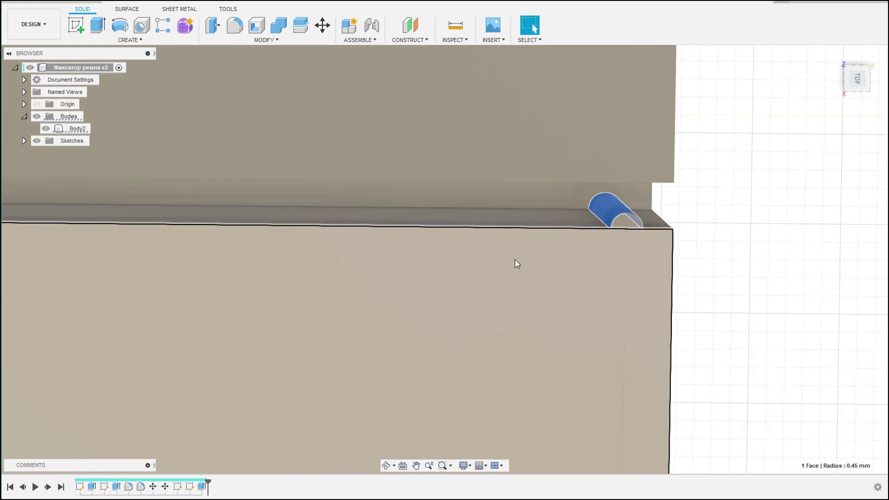
{"action": "scroll", "coordinate": [503, 256], "scroll_direction": "down", "scroll_amount": 3}
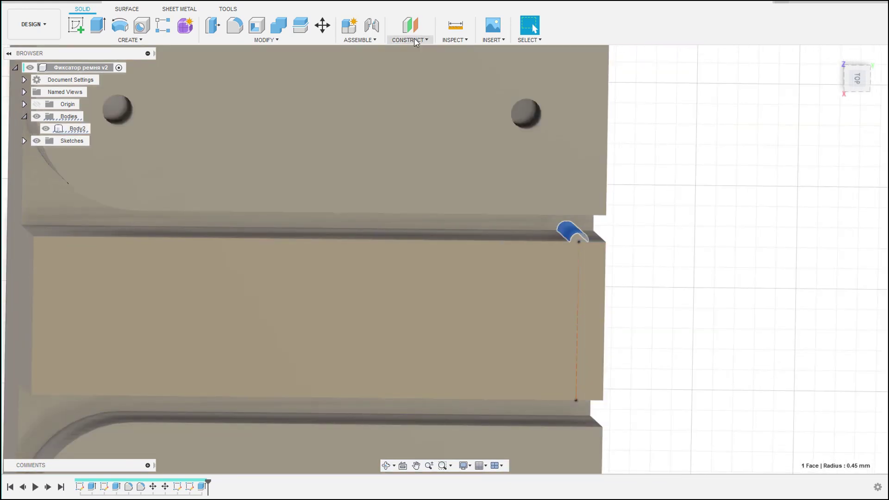
Measure 28.00 mm between the rib's two end lines, then bring up the pattern options
{"action": "key", "text": "i"}
{"action": "left_click", "coordinate": [38, 293]}
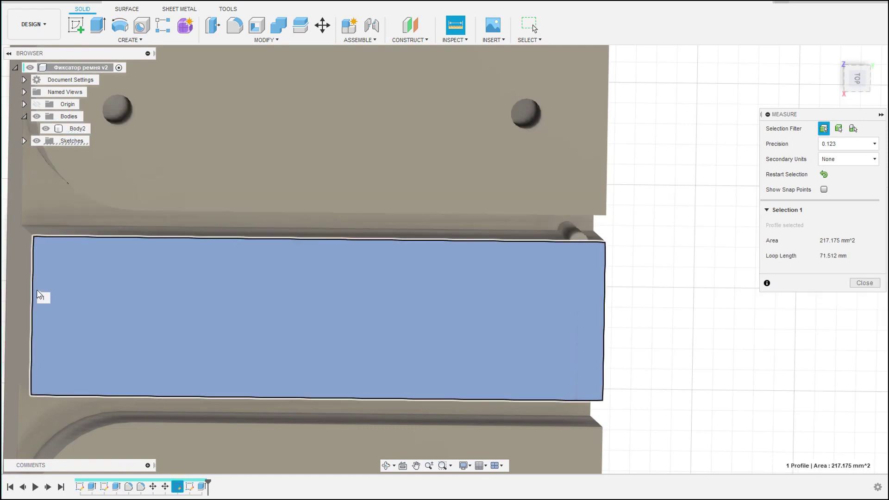
{"action": "left_click", "coordinate": [604, 297]}
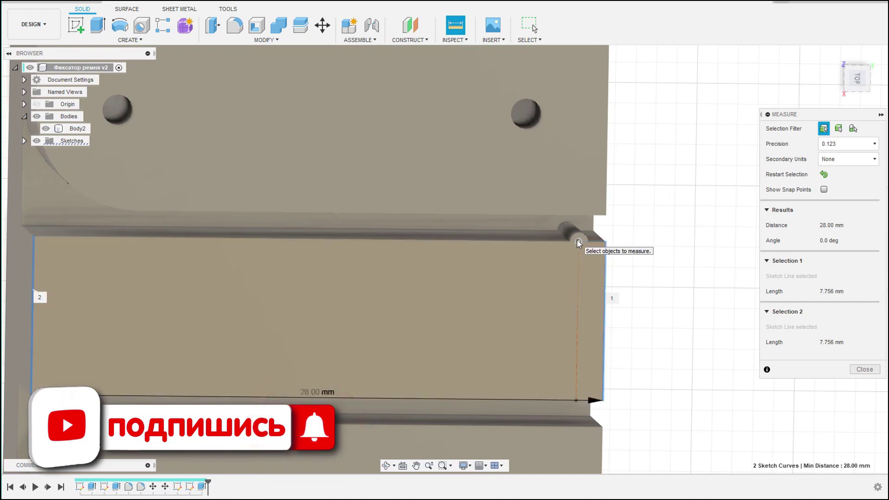
{"action": "key", "text": "Escape"}
{"action": "left_click", "coordinate": [130, 40]}
{"action": "mouse_move", "coordinate": [85, 273]}
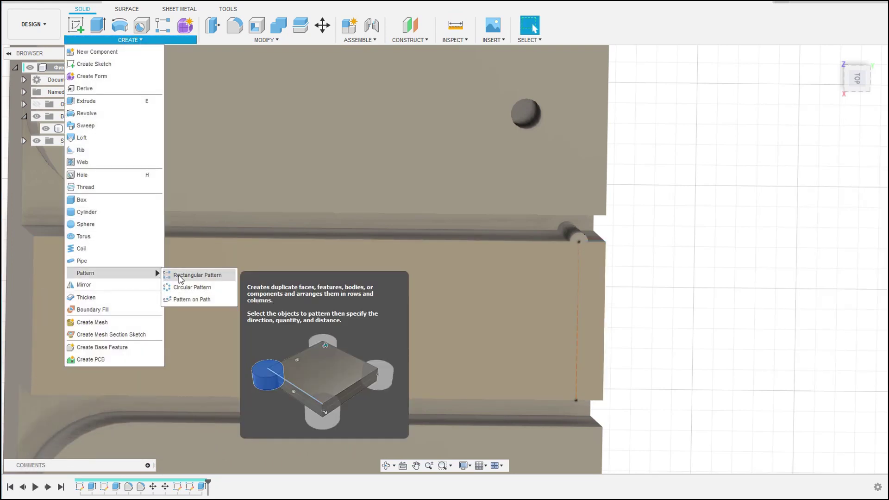
Start a rectangular pattern with the half-cylinder notch face as the feature to repeat
{"action": "left_click", "coordinate": [178, 276]}
{"action": "scroll", "coordinate": [464, 232], "scroll_direction": "up", "scroll_amount": 2}
{"action": "scroll", "coordinate": [533, 231], "scroll_direction": "up", "scroll_amount": 2}
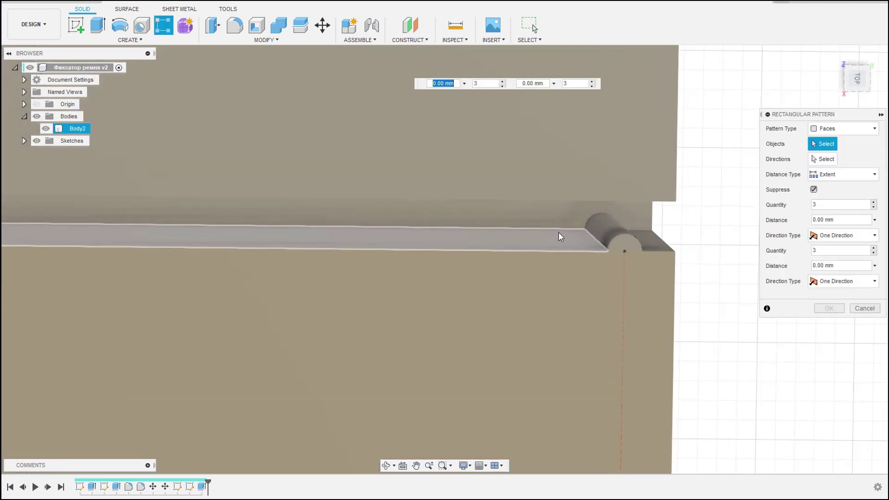
{"action": "scroll", "coordinate": [602, 233], "scroll_direction": "up", "scroll_amount": 1}
{"action": "scroll", "coordinate": [624, 231], "scroll_direction": "up", "scroll_amount": 2}
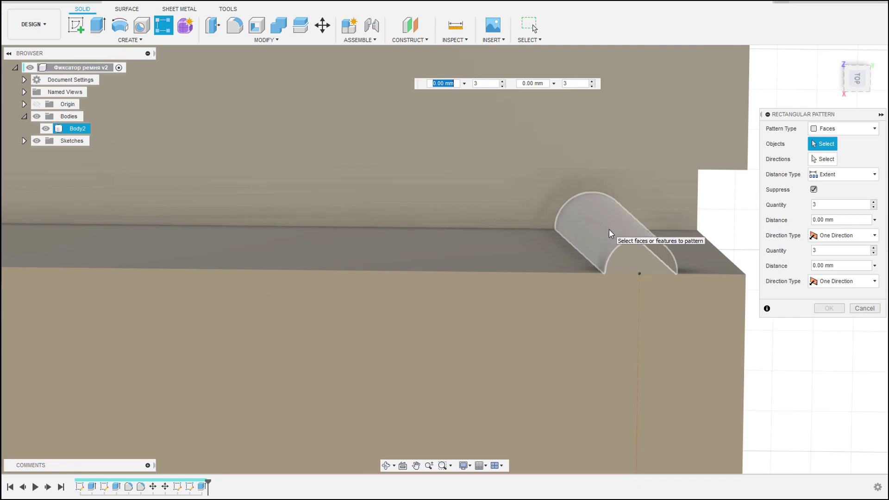
{"action": "left_click", "coordinate": [609, 234]}
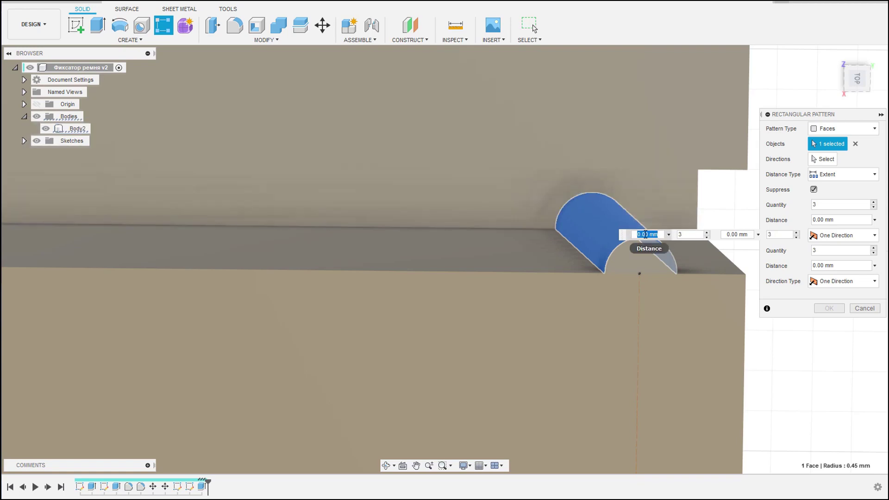
{"action": "type", "text": "24"}
{"action": "scroll", "coordinate": [657, 263], "scroll_direction": "down", "scroll_amount": 3}
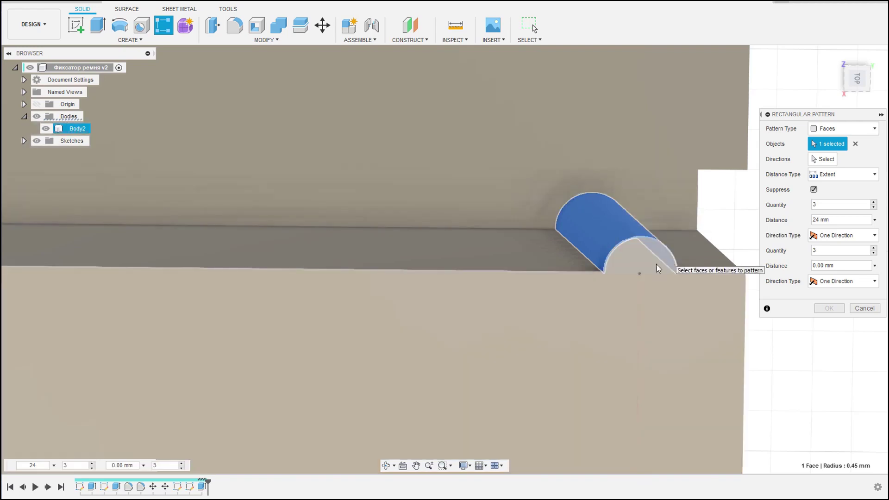
{"action": "scroll", "coordinate": [624, 288], "scroll_direction": "down", "scroll_amount": 5}
{"action": "scroll", "coordinate": [618, 289], "scroll_direction": "down", "scroll_amount": 3}
{"action": "scroll", "coordinate": [481, 301], "scroll_direction": "up", "scroll_amount": 3}
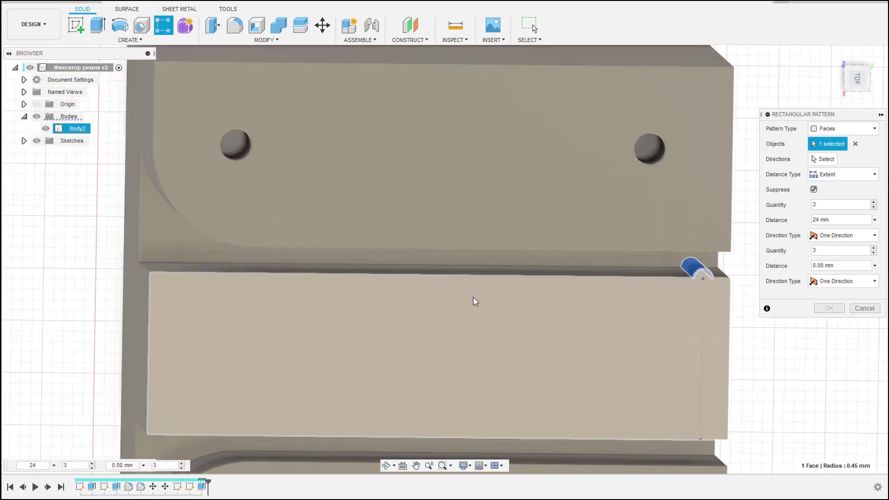
{"action": "scroll", "coordinate": [473, 299], "scroll_direction": "up", "scroll_amount": 2}
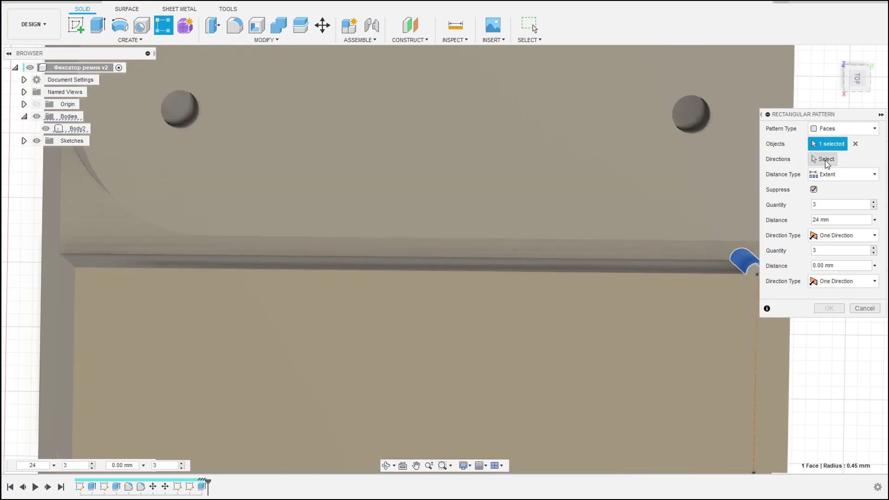
Set the rib edge as the pattern direction and enter a first copy count and spacing
{"action": "left_click", "coordinate": [826, 159]}
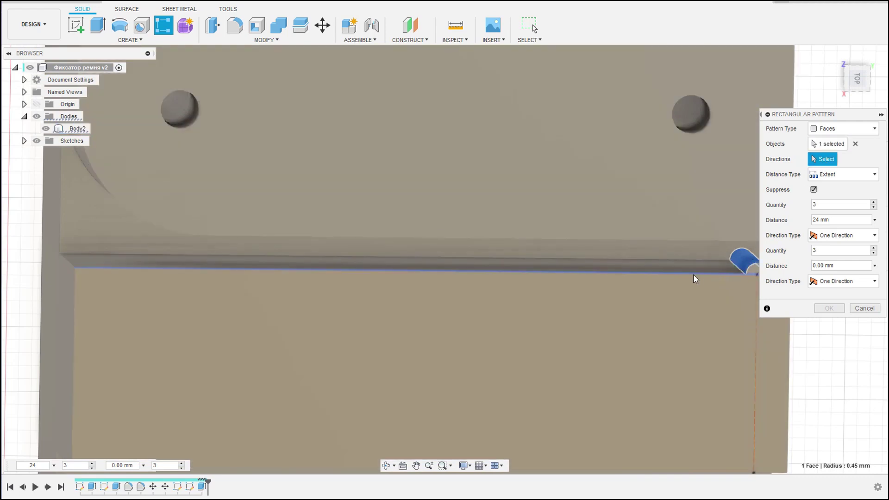
{"action": "scroll", "coordinate": [687, 274], "scroll_direction": "down", "scroll_amount": 2}
{"action": "scroll", "coordinate": [715, 270], "scroll_direction": "up", "scroll_amount": 3}
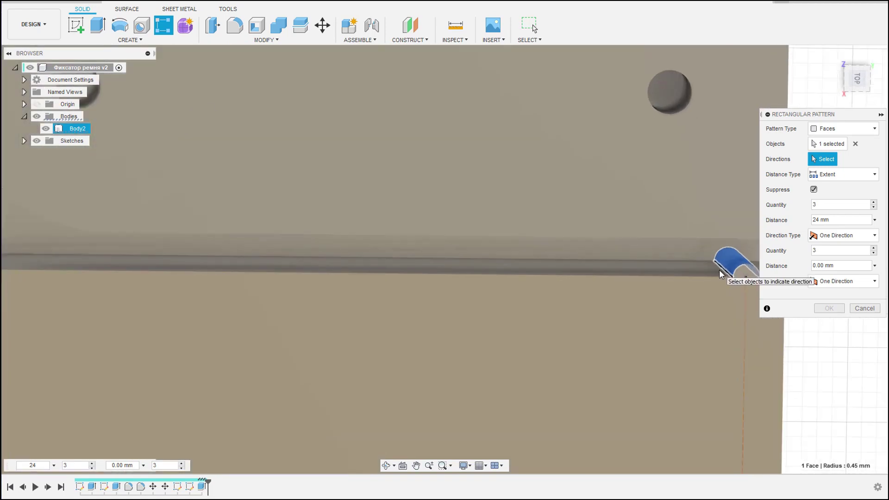
{"action": "left_click", "coordinate": [644, 276]}
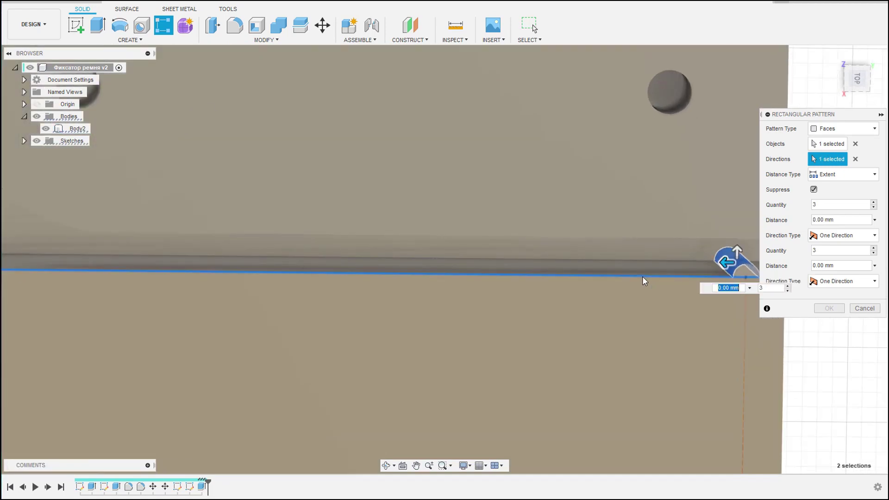
{"action": "left_click", "coordinate": [782, 289]}
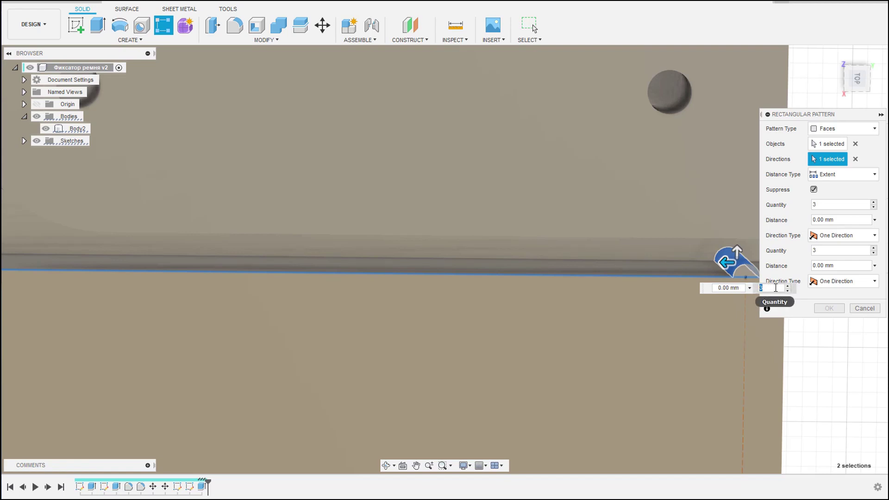
{"action": "type", "text": "12"}
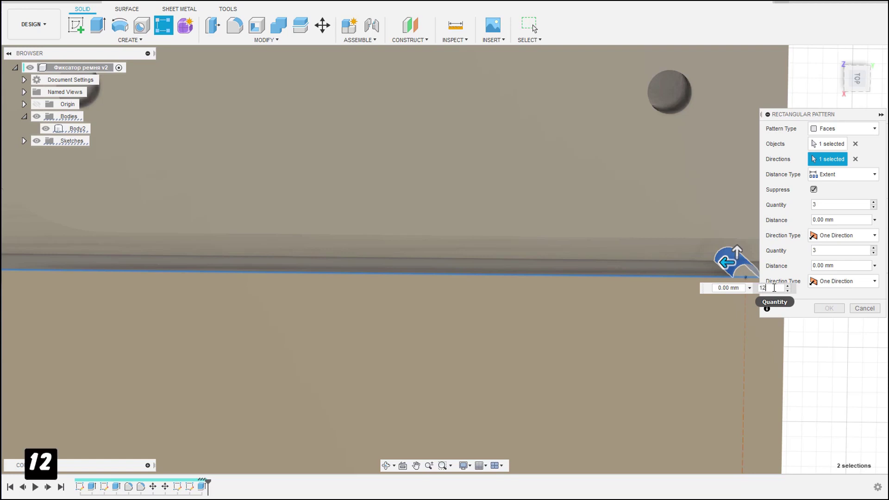
{"action": "left_click_drag", "start_coordinate": [727, 262], "coordinate": [360, 258]}
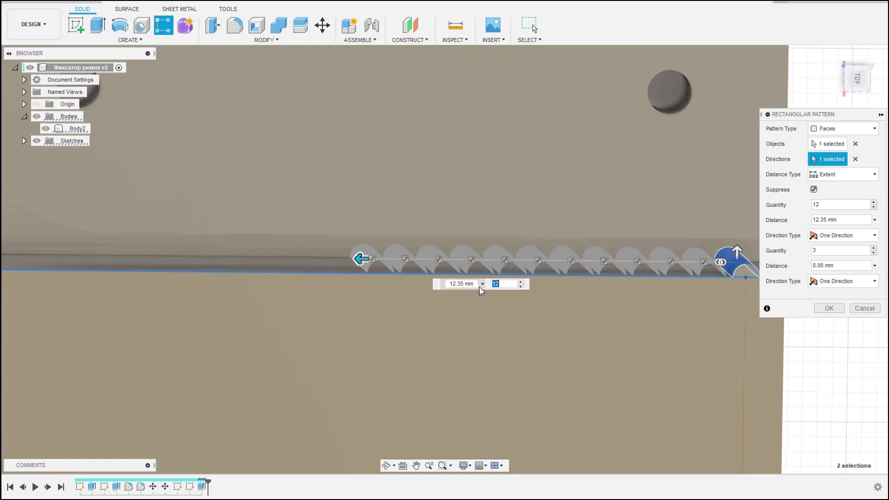
{"action": "left_click_drag", "start_coordinate": [475, 285], "coordinate": [447, 282]}
{"action": "type", "text": "24"}
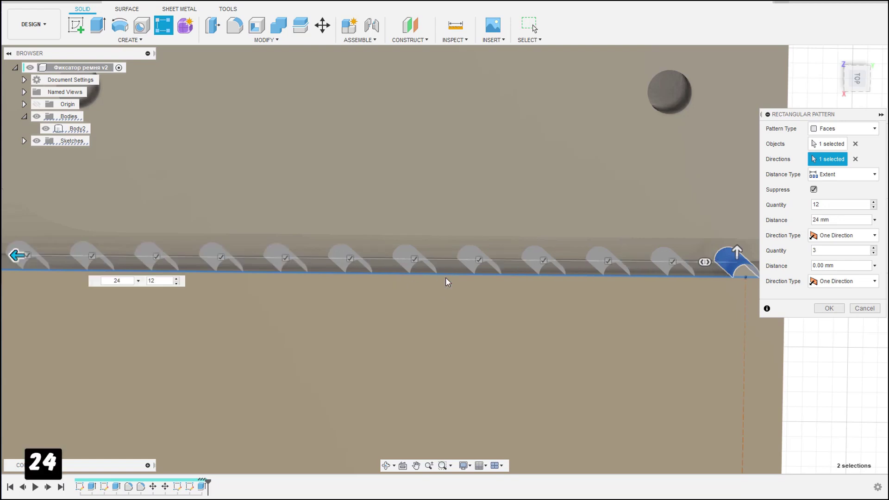
{"action": "scroll", "coordinate": [445, 280], "scroll_direction": "down", "scroll_amount": 3}
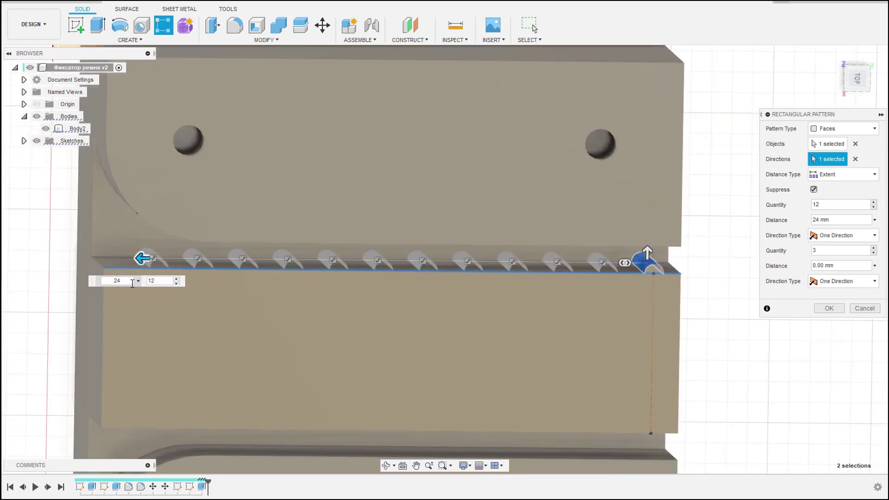
Correct the notch pattern to 11 copies with a 2 mm distance and apply it
{"action": "key", "text": "Tab"}
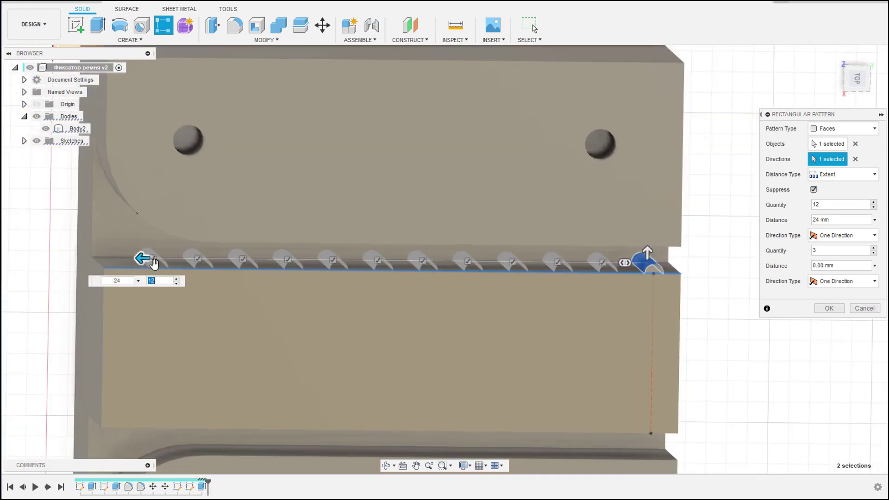
{"action": "scroll", "coordinate": [158, 254], "scroll_direction": "up", "scroll_amount": 1}
{"action": "scroll", "coordinate": [153, 246], "scroll_direction": "up", "scroll_amount": 1}
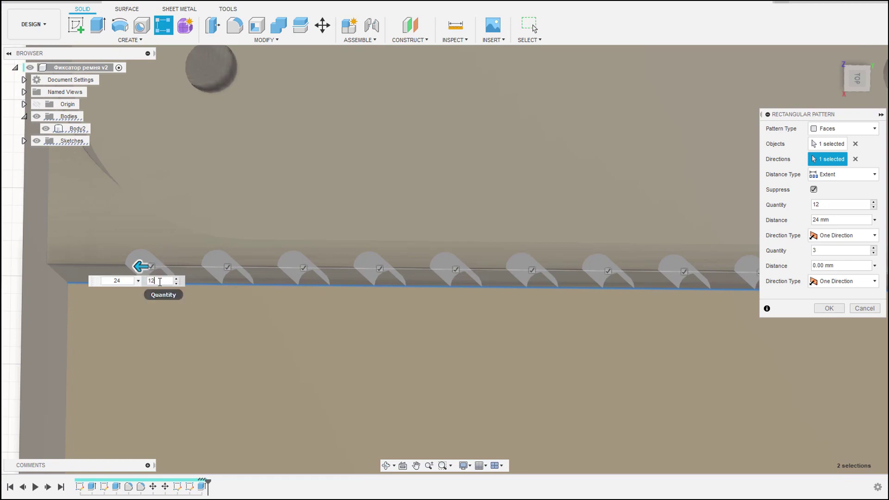
{"action": "key", "text": "BackSpace"}
{"action": "type", "text": "1"}
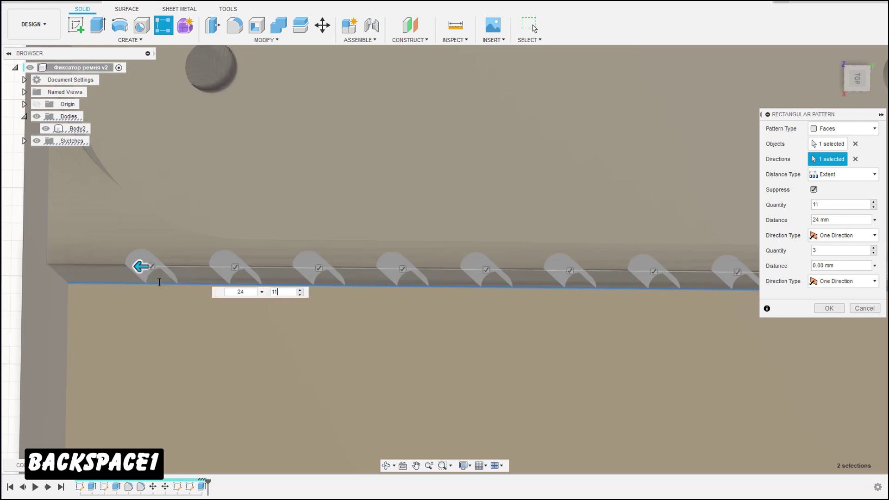
{"action": "key", "text": "BackSpace"}
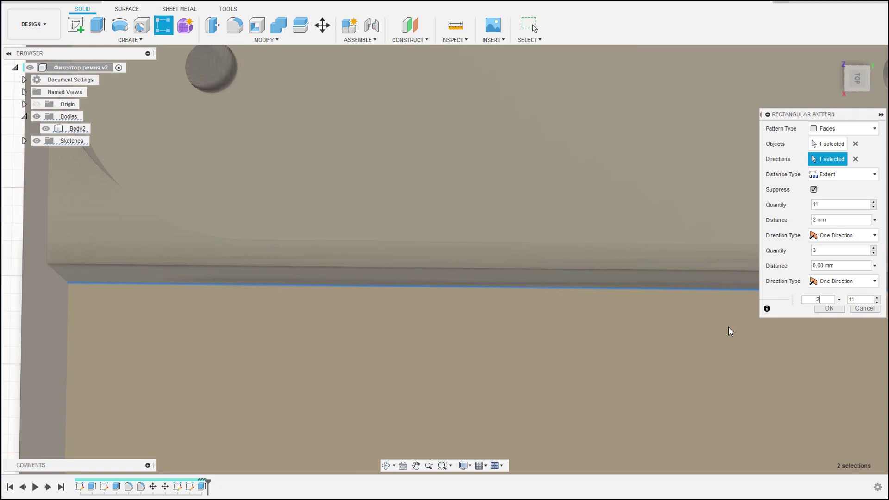
{"action": "type", "text": "2"}
{"action": "key", "text": "Return"}
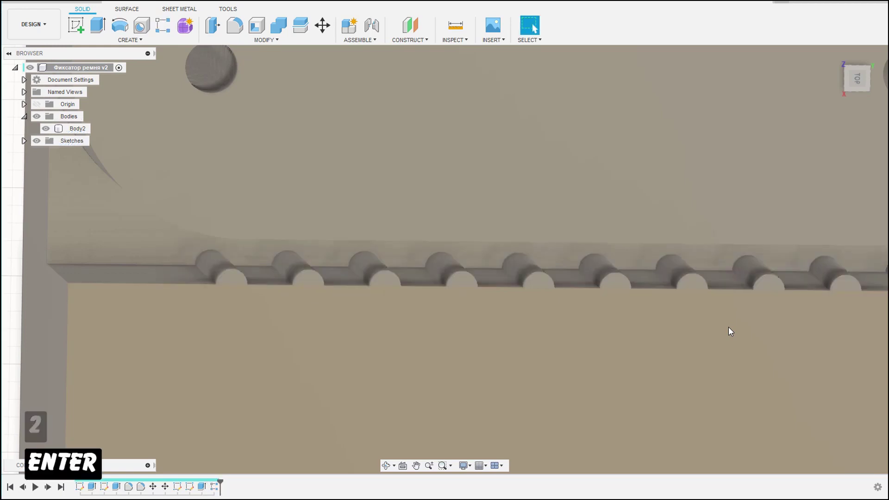
{"action": "scroll", "coordinate": [729, 327], "scroll_direction": "down", "scroll_amount": 2}
{"action": "scroll", "coordinate": [721, 333], "scroll_direction": "down", "scroll_amount": 3}
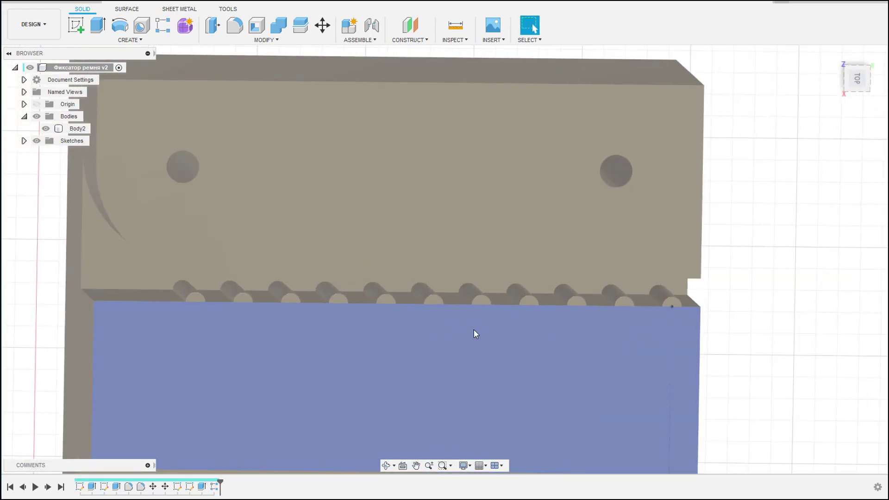
{"action": "scroll", "coordinate": [463, 328], "scroll_direction": "up", "scroll_amount": 2}
{"action": "scroll", "coordinate": [445, 324], "scroll_direction": "up", "scroll_amount": 2}
{"action": "scroll", "coordinate": [257, 314], "scroll_direction": "down", "scroll_amount": 1}
{"action": "scroll", "coordinate": [241, 306], "scroll_direction": "down", "scroll_amount": 1}
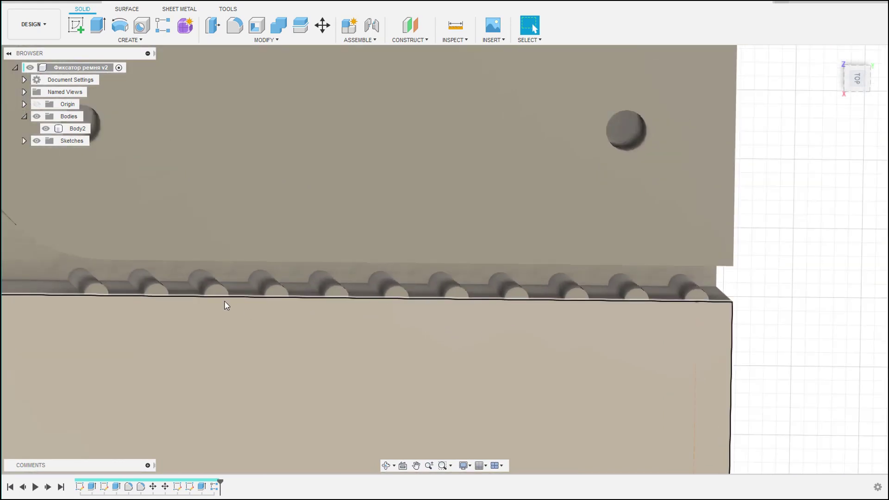
{"action": "scroll", "coordinate": [673, 298], "scroll_direction": "up", "scroll_amount": 3}
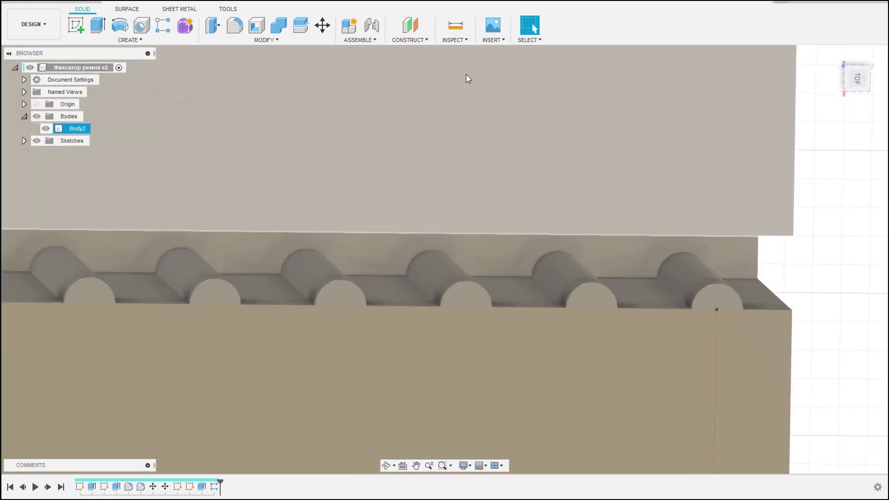
{"action": "left_click", "coordinate": [455, 25]}
{"action": "left_click", "coordinate": [673, 291]}
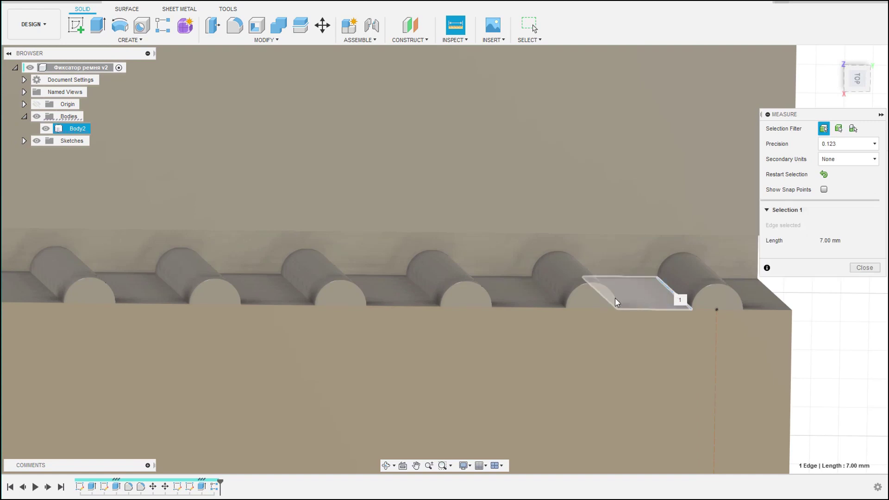
{"action": "left_click", "coordinate": [556, 299]}
{"action": "scroll", "coordinate": [668, 308], "scroll_direction": "up", "scroll_amount": 2}
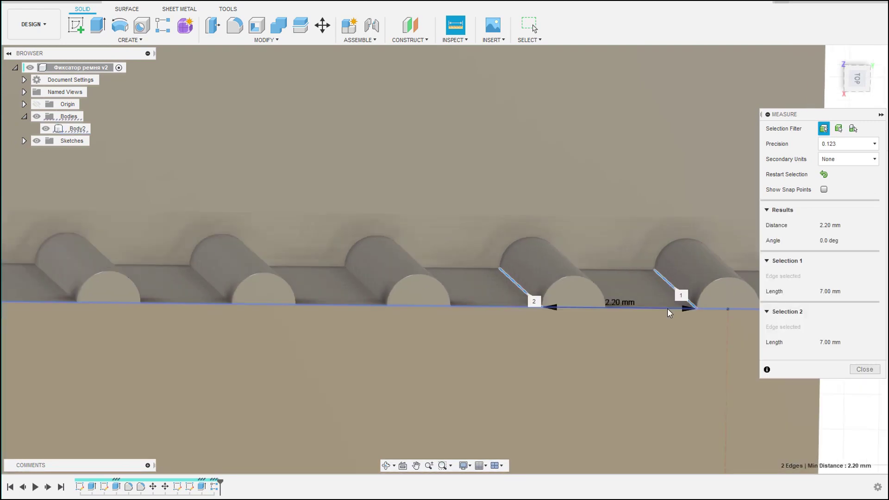
{"action": "scroll", "coordinate": [668, 308], "scroll_direction": "up", "scroll_amount": 2}
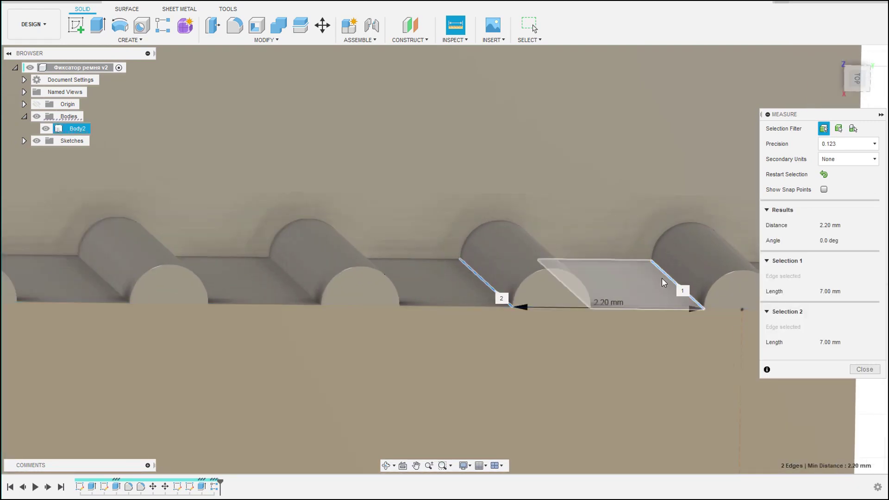
{"action": "scroll", "coordinate": [670, 278], "scroll_direction": "down", "scroll_amount": 2}
{"action": "scroll", "coordinate": [611, 315], "scroll_direction": "down", "scroll_amount": 4}
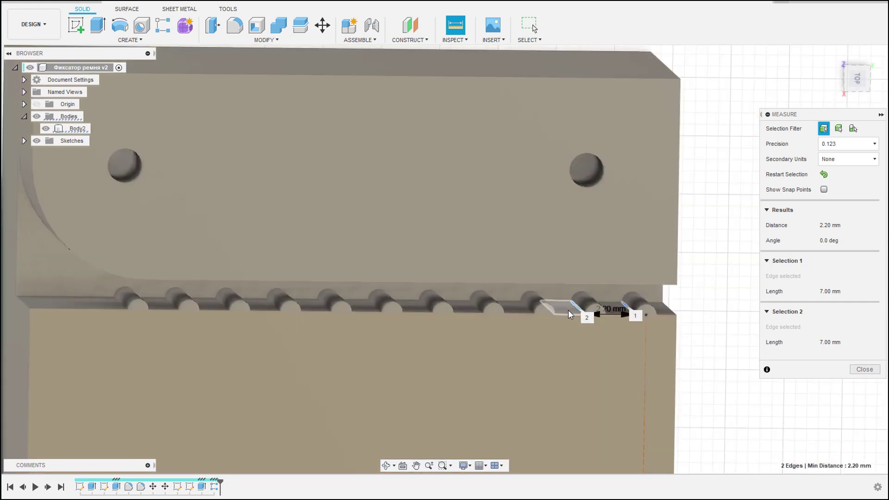
{"action": "scroll", "coordinate": [655, 319], "scroll_direction": "up", "scroll_amount": 2}
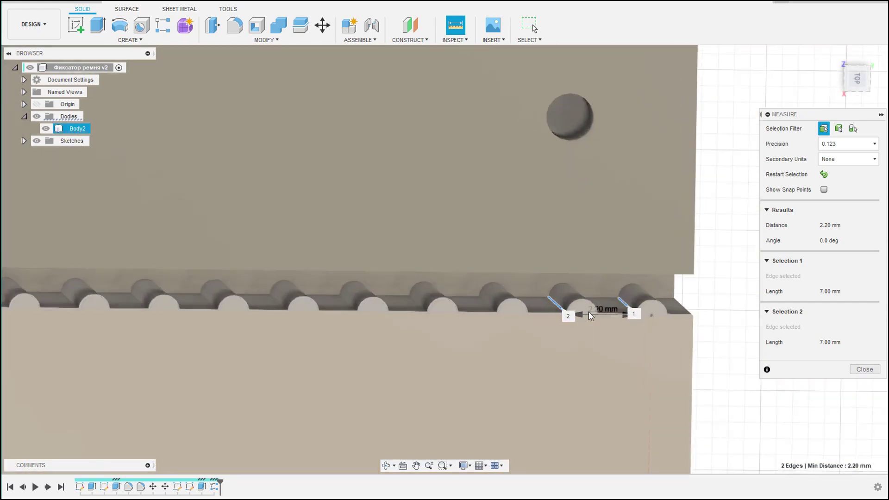
{"action": "key", "text": "Escape"}
{"action": "left_click", "coordinate": [214, 486]}
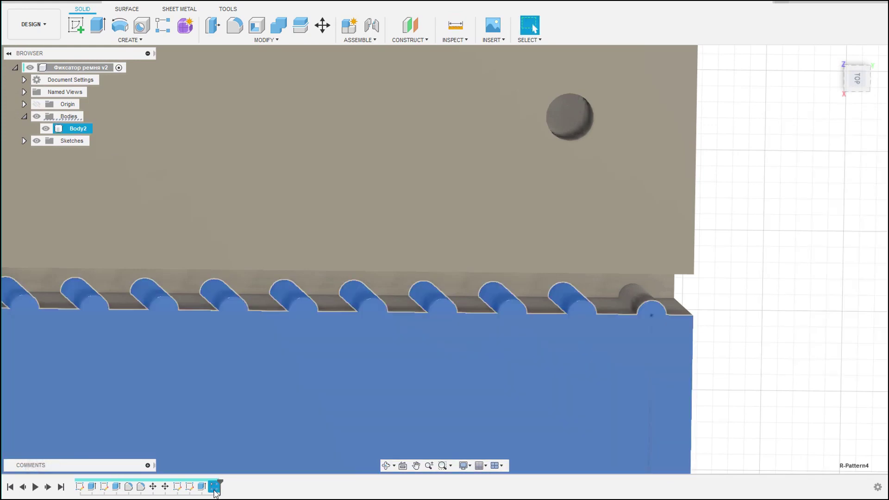
Edit the R-Pattern4 feature, raising its notch count from 11 to 12
{"action": "left_click", "coordinate": [215, 490]}
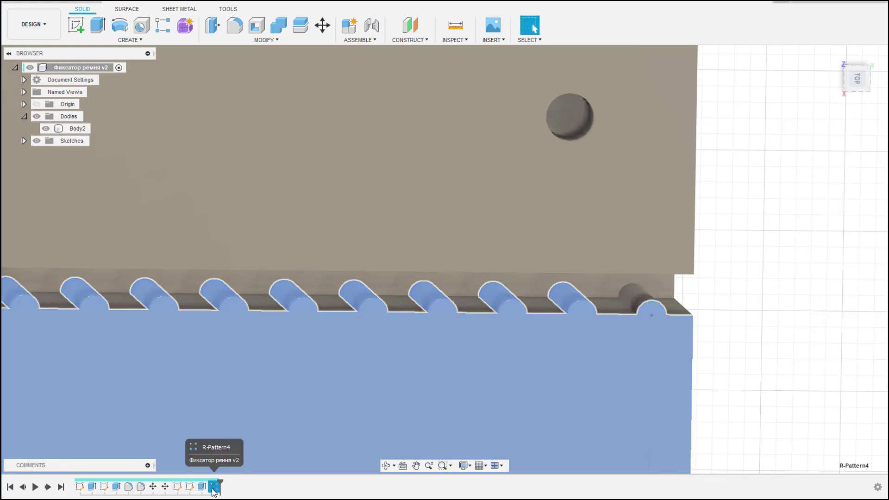
{"action": "right_click", "coordinate": [214, 490]}
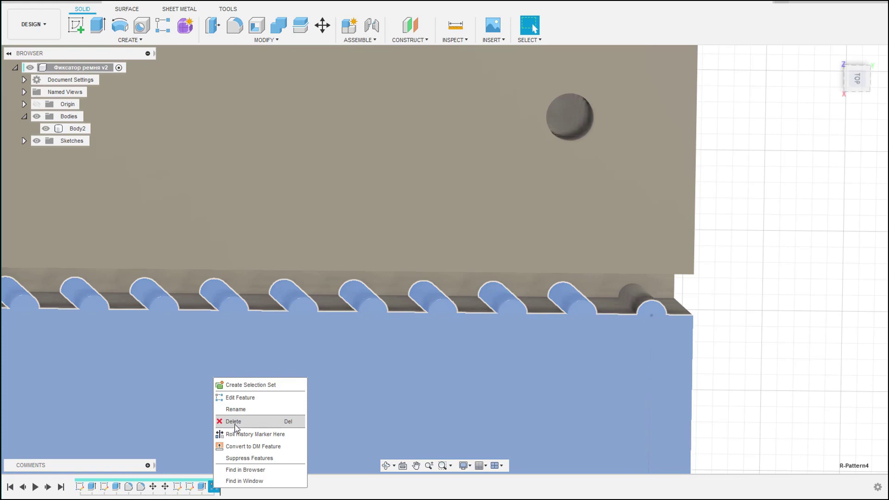
{"action": "left_click", "coordinate": [241, 399]}
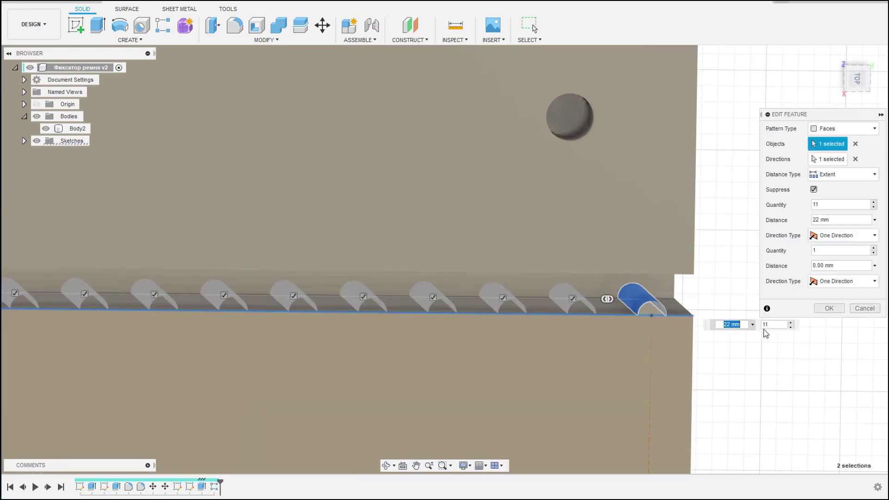
{"action": "left_click", "coordinate": [791, 323]}
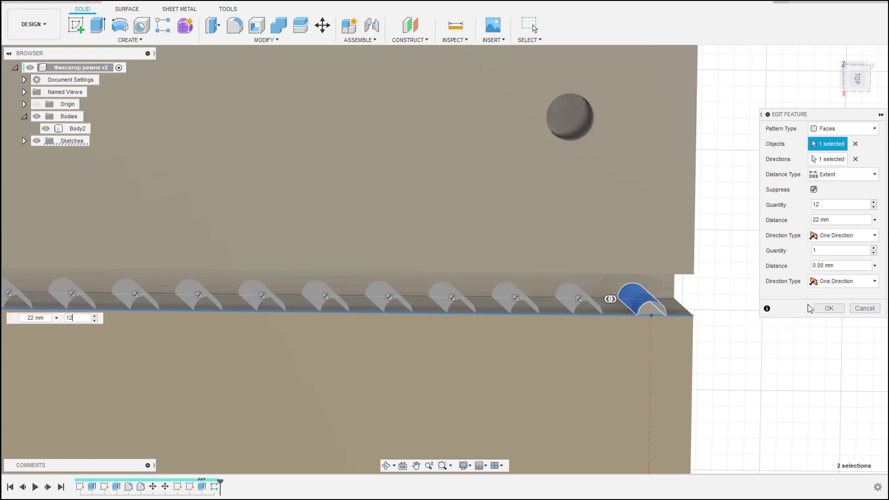
{"action": "left_click", "coordinate": [827, 309]}
{"action": "key", "text": "i"}
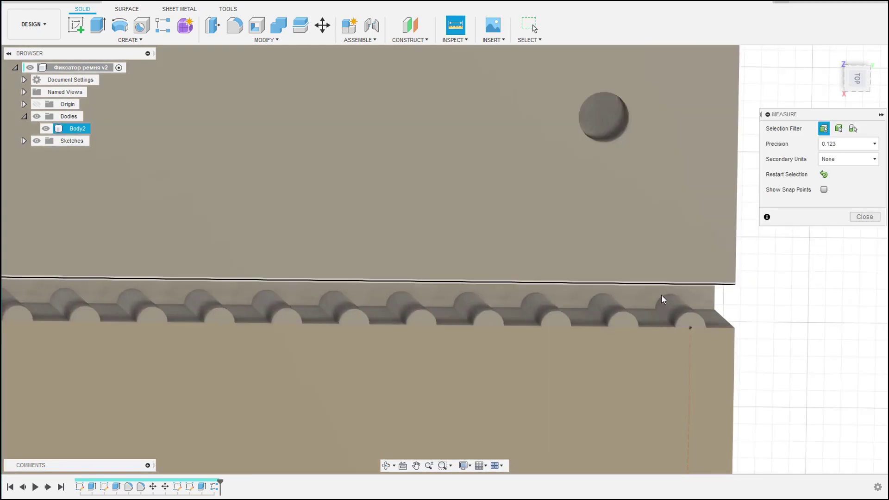
{"action": "left_click", "coordinate": [663, 318]}
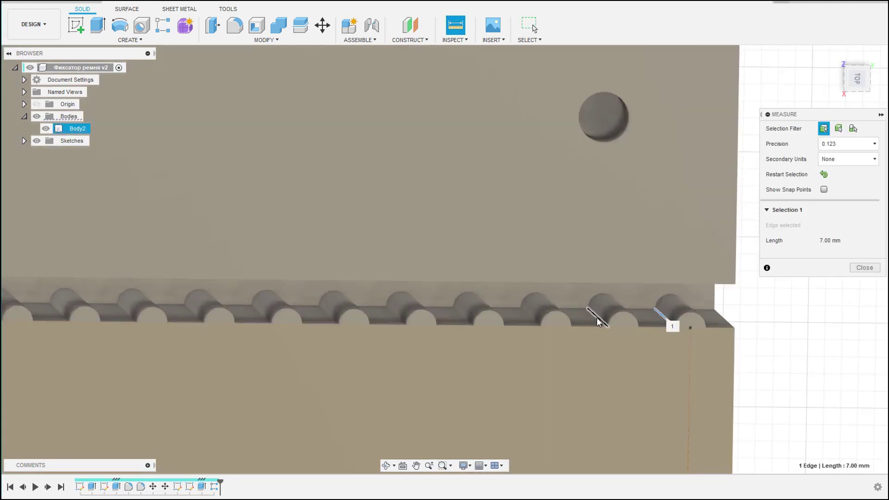
{"action": "left_click", "coordinate": [597, 317]}
{"action": "scroll", "coordinate": [669, 346], "scroll_direction": "up", "scroll_amount": 2}
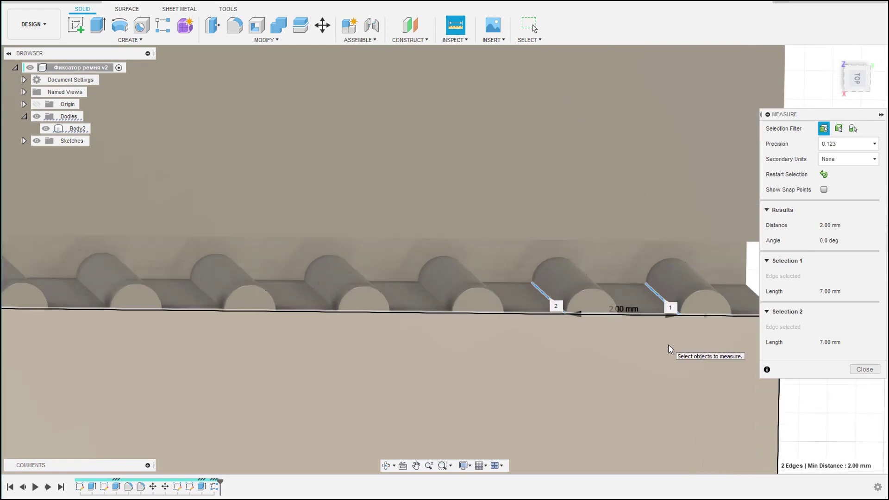
{"action": "scroll", "coordinate": [652, 319], "scroll_direction": "up", "scroll_amount": 2}
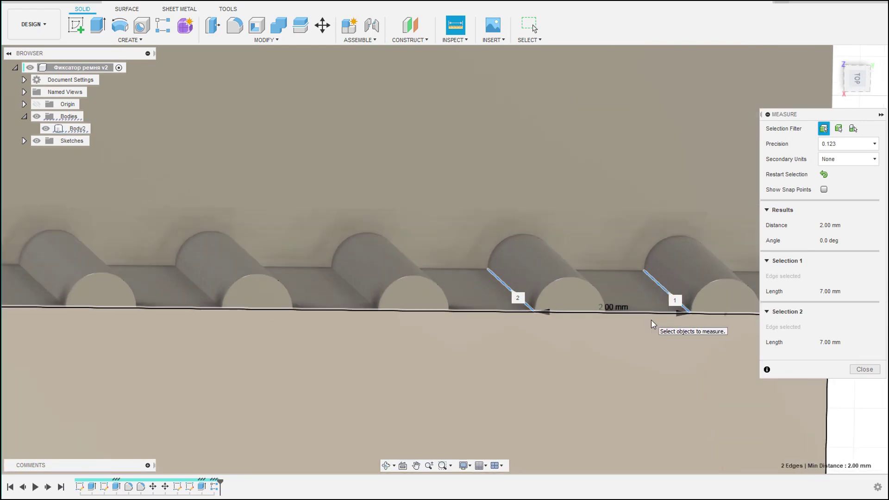
{"action": "scroll", "coordinate": [651, 320], "scroll_direction": "down", "scroll_amount": 2}
{"action": "scroll", "coordinate": [651, 320], "scroll_direction": "down", "scroll_amount": 2}
{"action": "key", "text": "Escape"}
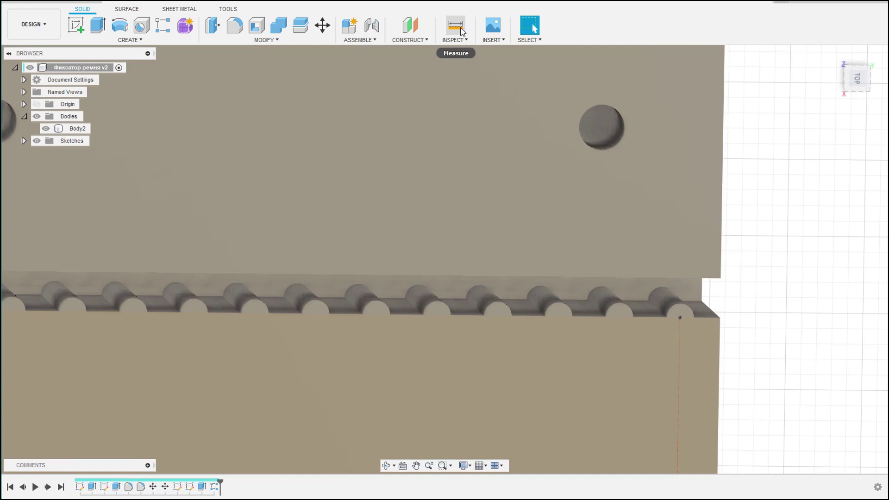
{"action": "left_click", "coordinate": [456, 26]}
{"action": "left_click", "coordinate": [623, 305]}
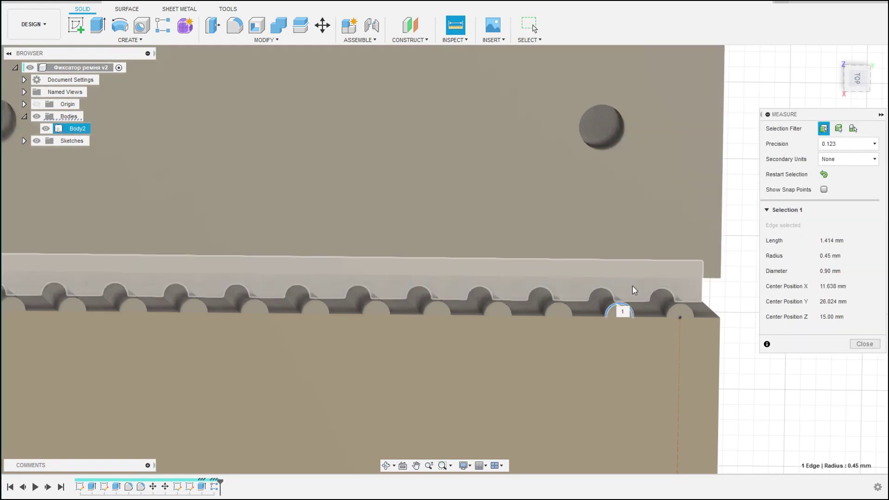
{"action": "scroll", "coordinate": [633, 287], "scroll_direction": "up", "scroll_amount": 2}
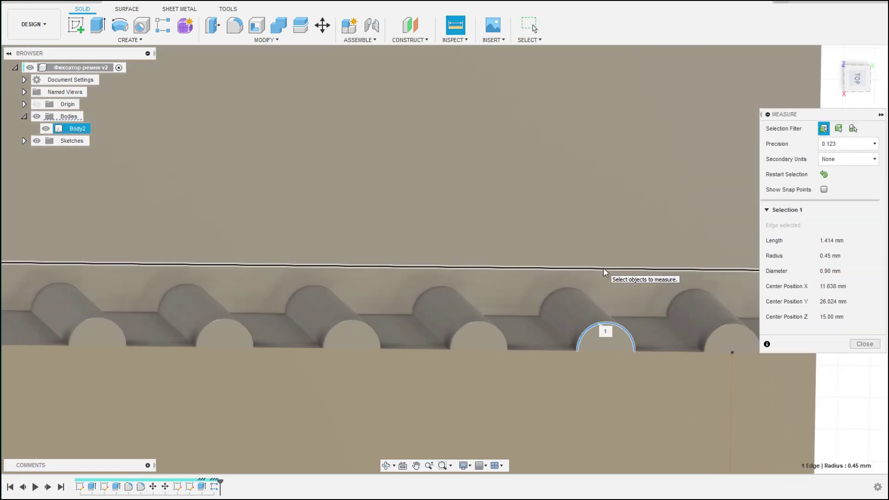
{"action": "left_click", "coordinate": [604, 269]}
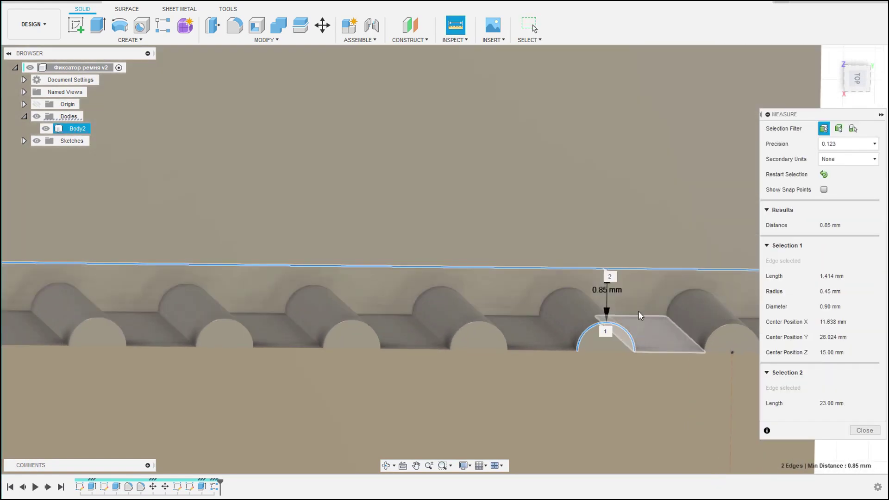
{"action": "scroll", "coordinate": [641, 317], "scroll_direction": "down", "scroll_amount": 1}
{"action": "middle_click_drag", "start_coordinate": [641, 318], "coordinate": [529, 324]}
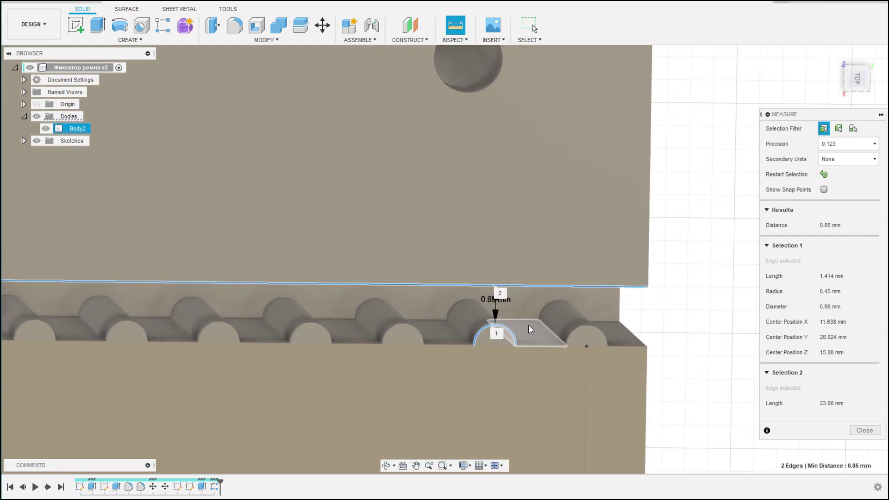
{"action": "scroll", "coordinate": [452, 316], "scroll_direction": "up", "scroll_amount": 2}
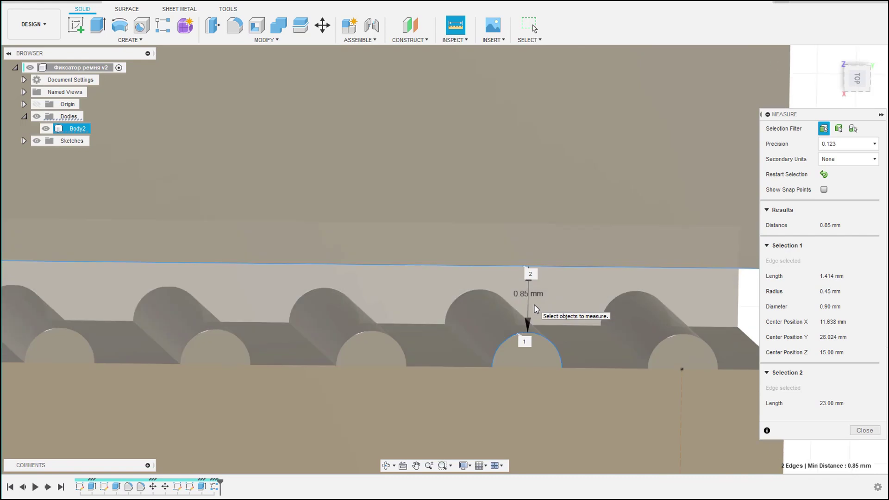
{"action": "scroll", "coordinate": [526, 310], "scroll_direction": "up", "scroll_amount": 1}
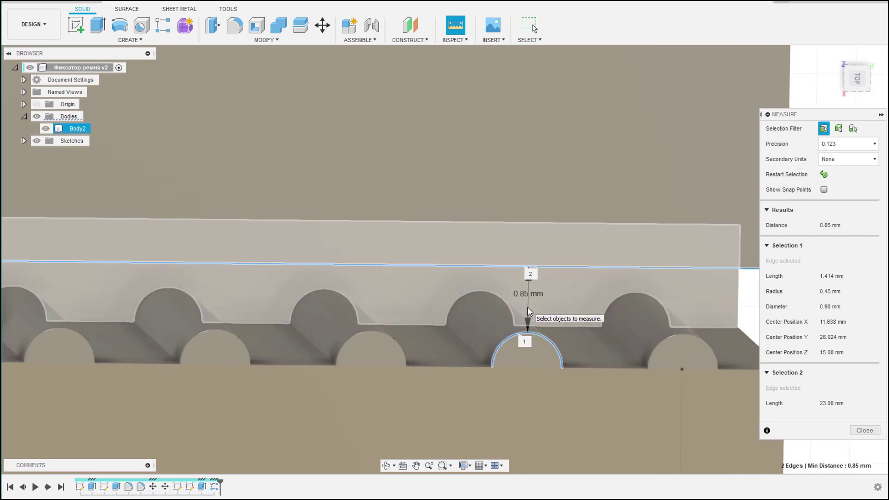
{"action": "key", "text": "Escape"}
Orbit, pan and zoom the view to show the other side of the block
{"action": "scroll", "coordinate": [520, 313], "scroll_direction": "down", "scroll_amount": 5}
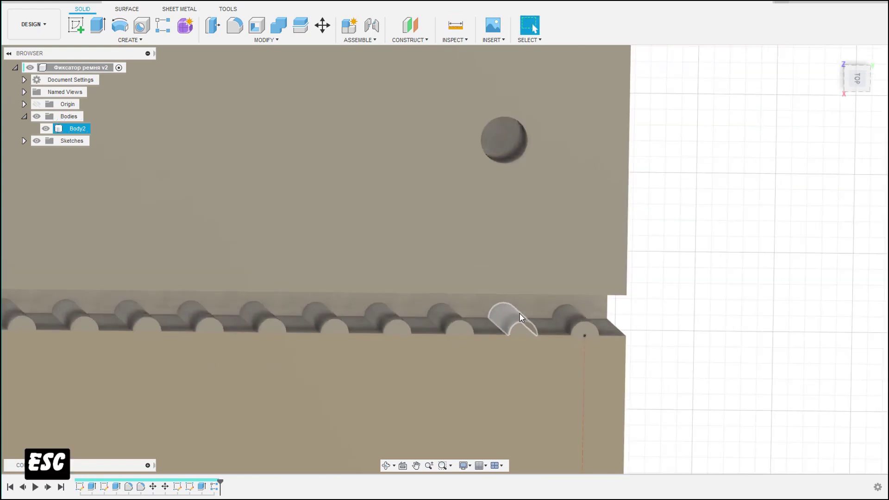
{"action": "middle_click_drag", "start_coordinate": [427, 338], "coordinate": [501, 183]}
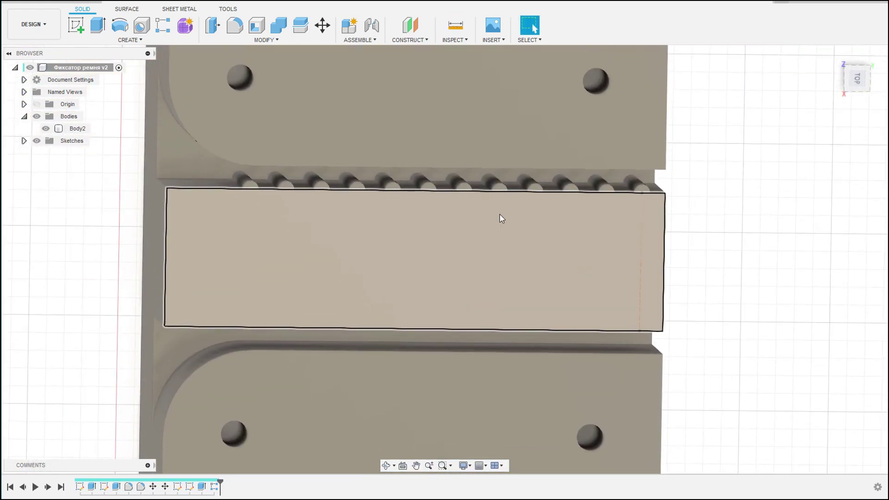
{"action": "scroll", "coordinate": [642, 235], "scroll_direction": "up", "scroll_amount": 3}
{"action": "scroll", "coordinate": [644, 246], "scroll_direction": "up", "scroll_amount": 2}
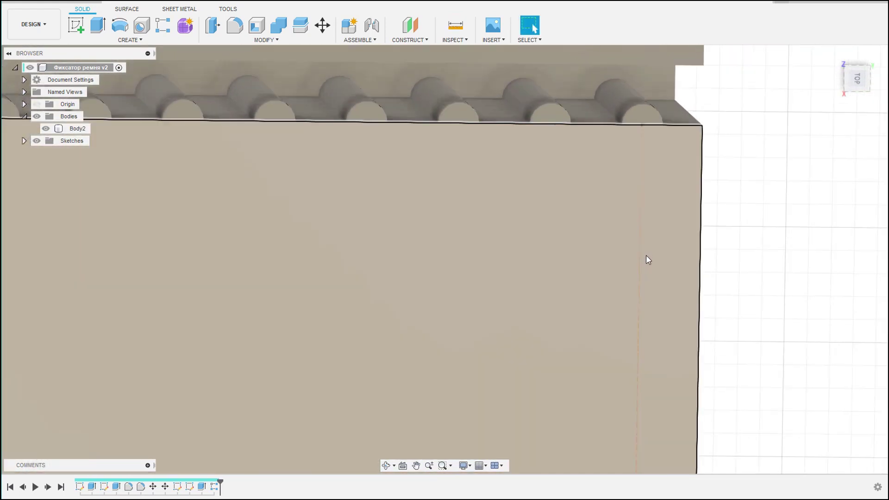
{"action": "scroll", "coordinate": [645, 264], "scroll_direction": "down", "scroll_amount": 3}
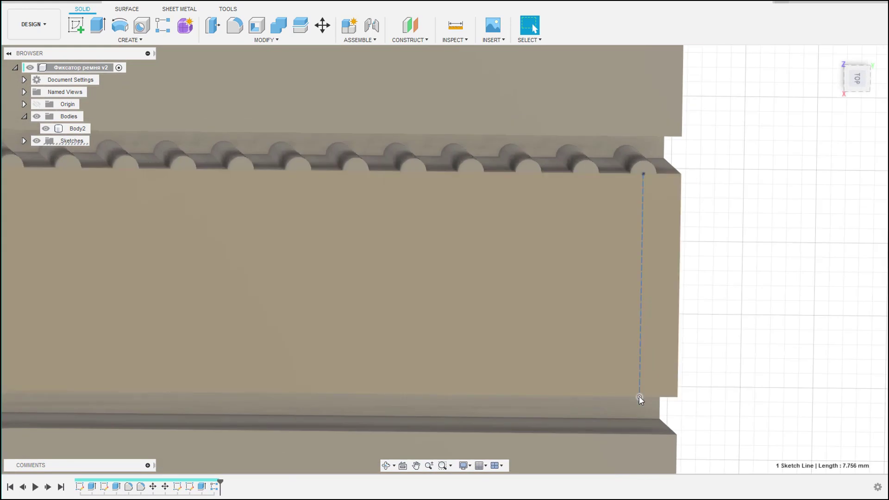
{"action": "scroll", "coordinate": [600, 285], "scroll_direction": "up", "scroll_amount": 1}
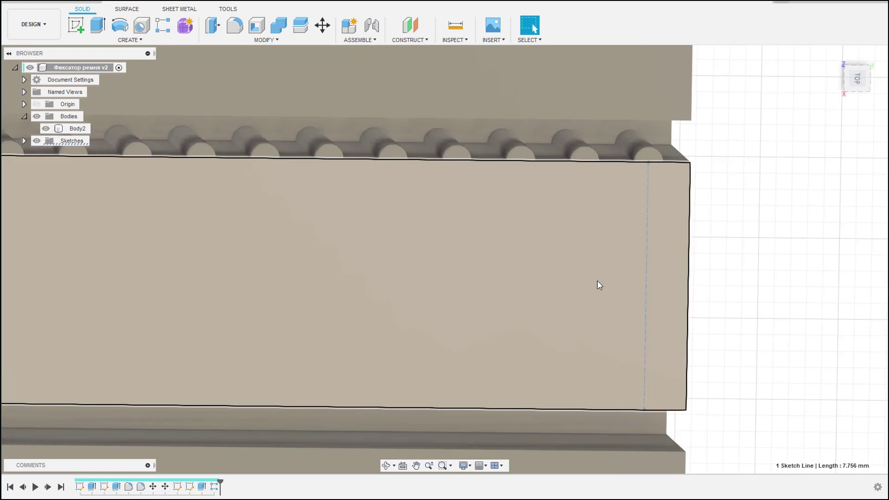
{"action": "middle_click_drag", "start_coordinate": [596, 278], "coordinate": [579, 230]}
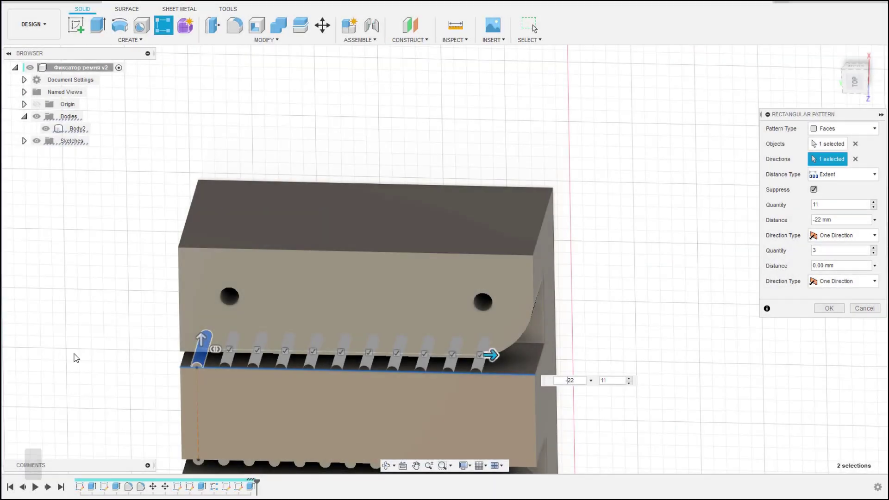
{"action": "scroll", "coordinate": [393, 366], "scroll_direction": "up", "scroll_amount": 3}
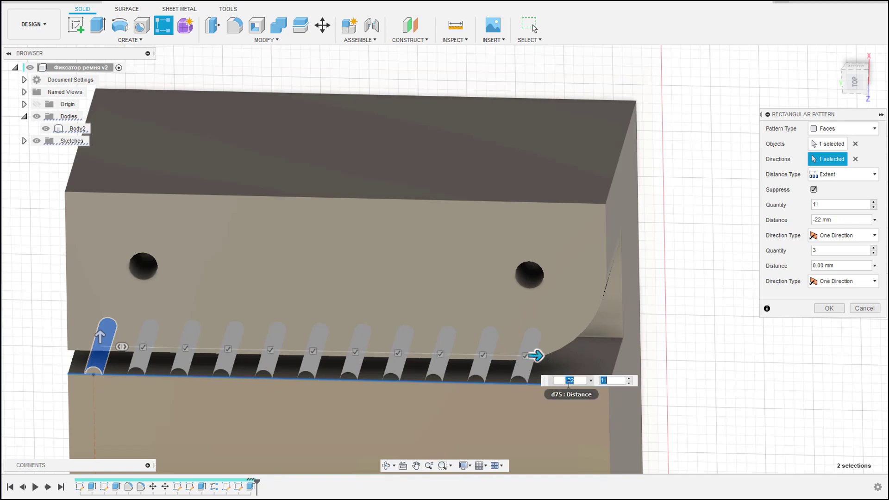
Set the 11-copy groove pattern distance to -22 mm to reverse its direction, and apply it
{"action": "left_click", "coordinate": [591, 381]}
{"action": "key", "text": "BackSpace"}
{"action": "scroll", "coordinate": [168, 375], "scroll_direction": "down", "scroll_amount": 2}
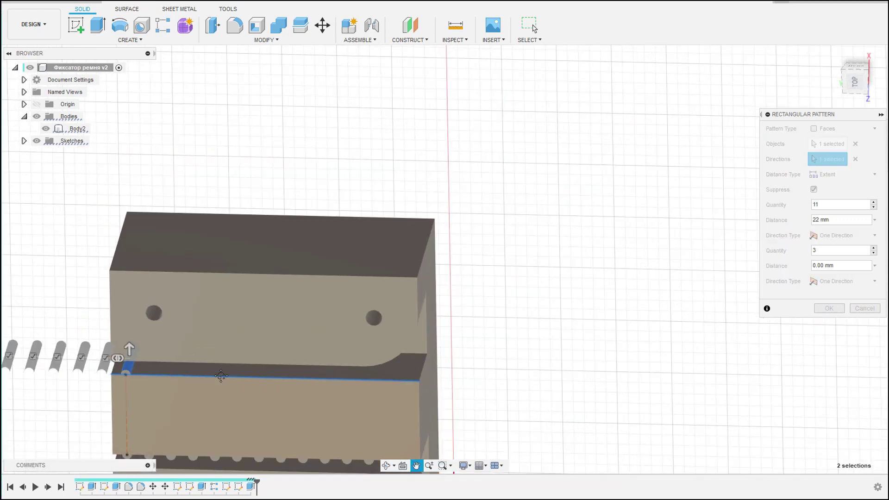
{"action": "middle_click_drag", "start_coordinate": [169, 375], "coordinate": [227, 377]}
{"action": "scroll", "coordinate": [227, 378], "scroll_direction": "up", "scroll_amount": 2}
{"action": "scroll", "coordinate": [227, 378], "scroll_direction": "down", "scroll_amount": 2}
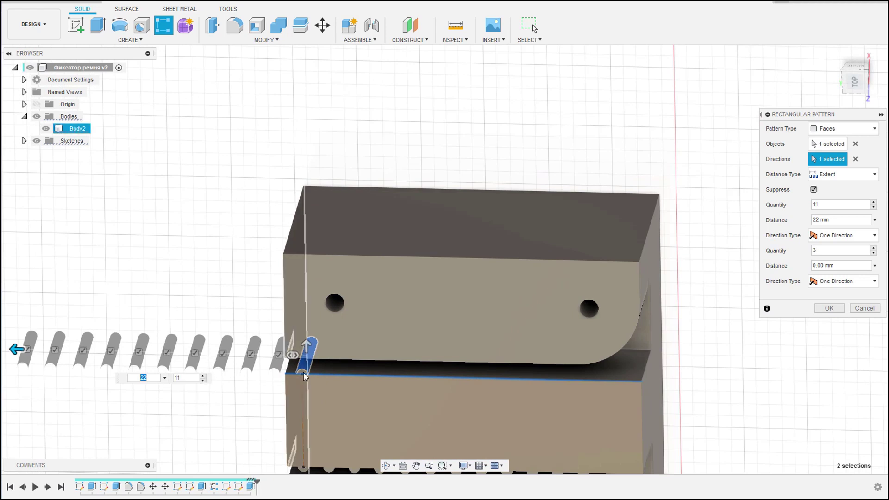
{"action": "middle_click_drag", "start_coordinate": [260, 394], "coordinate": [297, 393]}
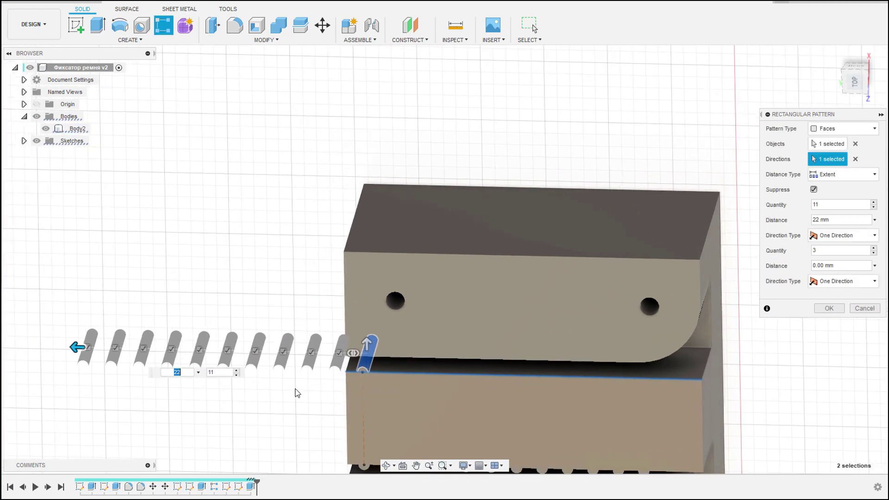
{"action": "scroll", "coordinate": [266, 375], "scroll_direction": "up", "scroll_amount": 2}
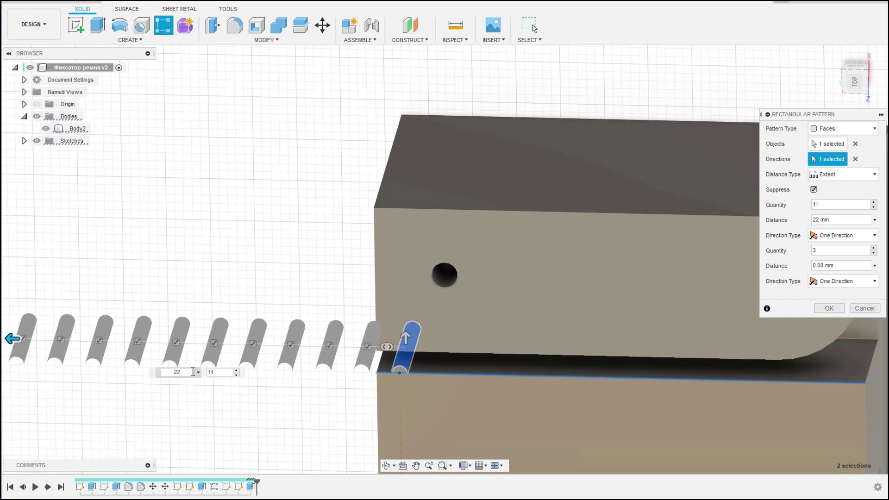
{"action": "type", "text": "-22"}
{"action": "key", "text": "Return"}
{"action": "scroll", "coordinate": [466, 379], "scroll_direction": "down", "scroll_amount": 2}
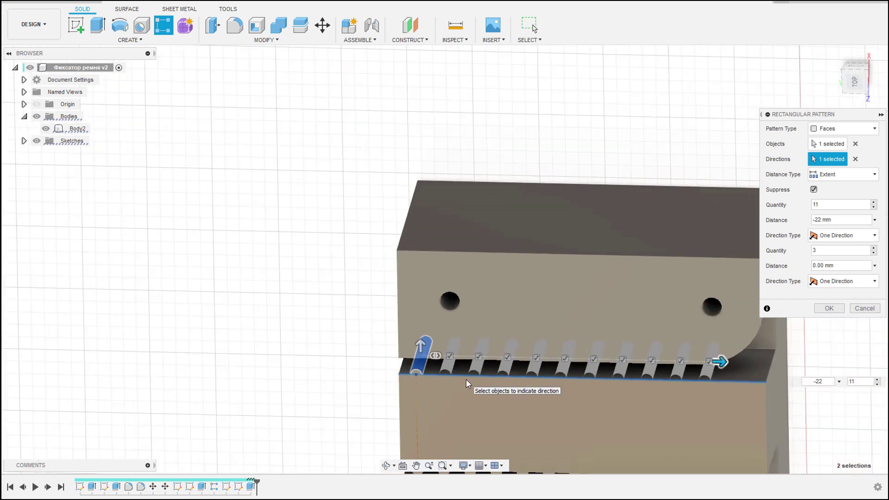
{"action": "mouse_move", "coordinate": [532, 378]}
{"action": "middle_mouse_down"}
{"action": "mouse_move", "coordinate": [357, 379]}
{"action": "mouse_move", "coordinate": [319, 341]}
{"action": "middle_mouse_up"}
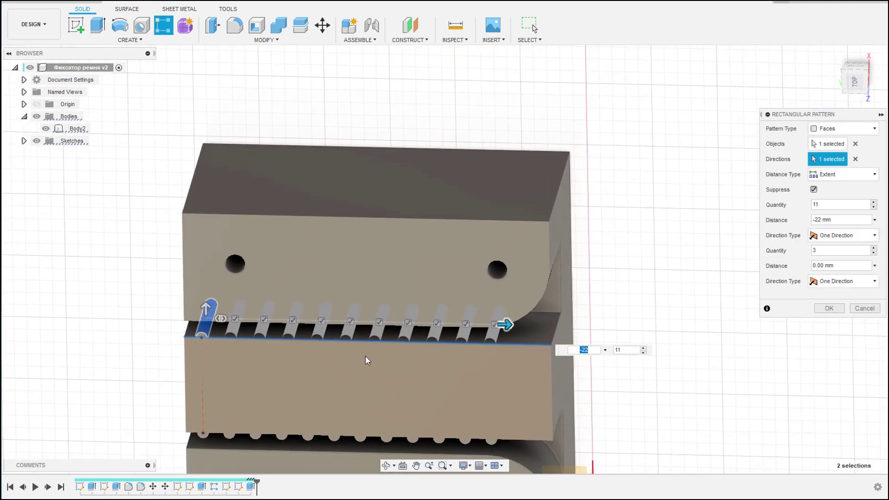
{"action": "scroll", "coordinate": [372, 358], "scroll_direction": "up", "scroll_amount": 2}
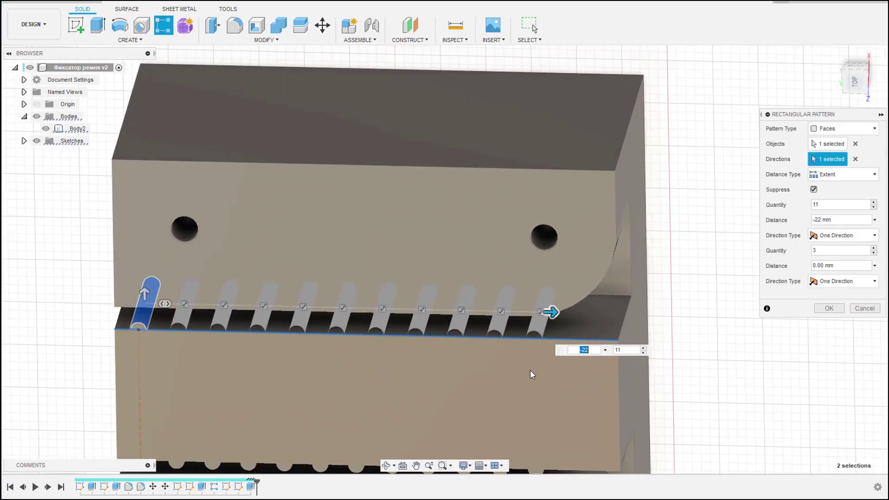
{"action": "left_click", "coordinate": [829, 308]}
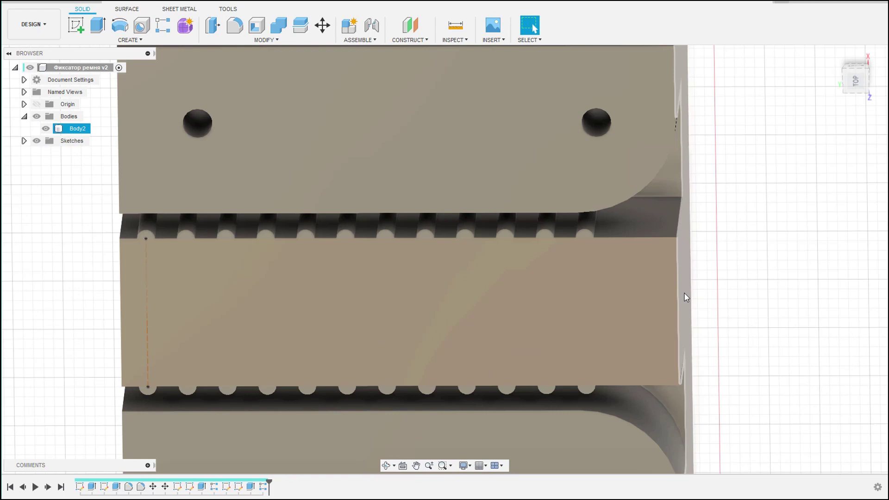
{"action": "mouse_move", "coordinate": [854, 77]}
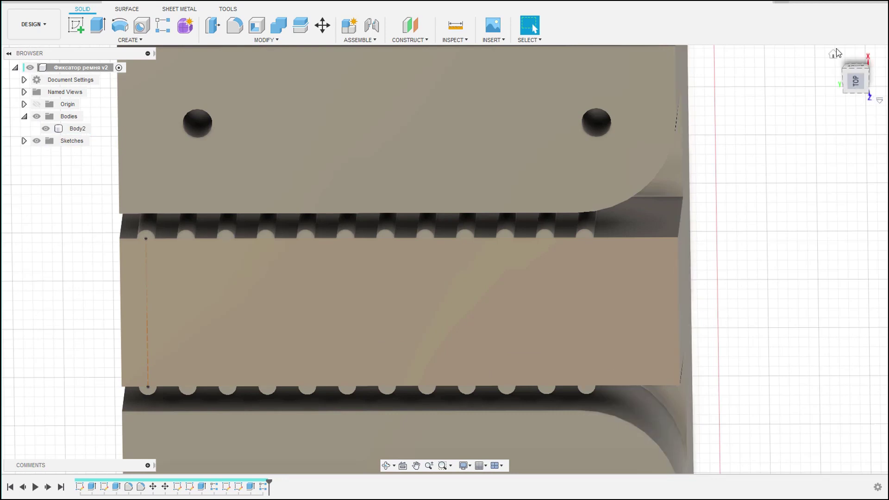
{"action": "left_click", "coordinate": [834, 55]}
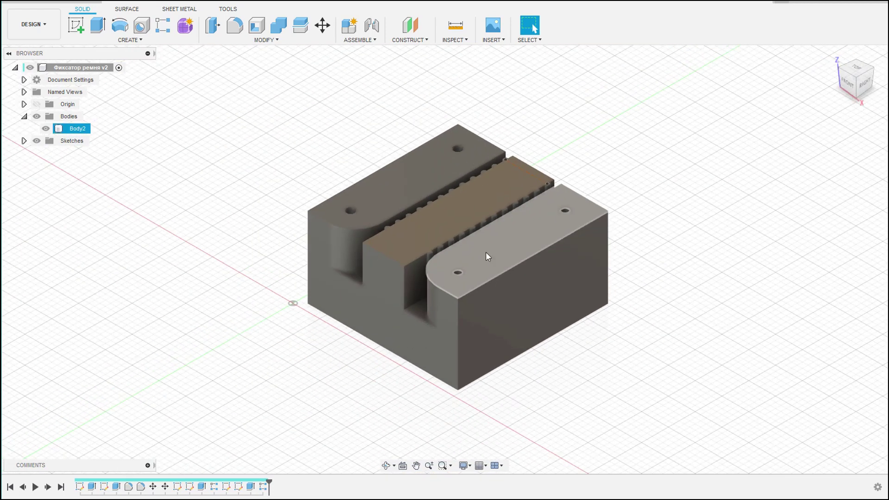
{"action": "scroll", "coordinate": [478, 280], "scroll_direction": "up", "scroll_amount": 3}
{"action": "scroll", "coordinate": [478, 281], "scroll_direction": "up", "scroll_amount": 3}
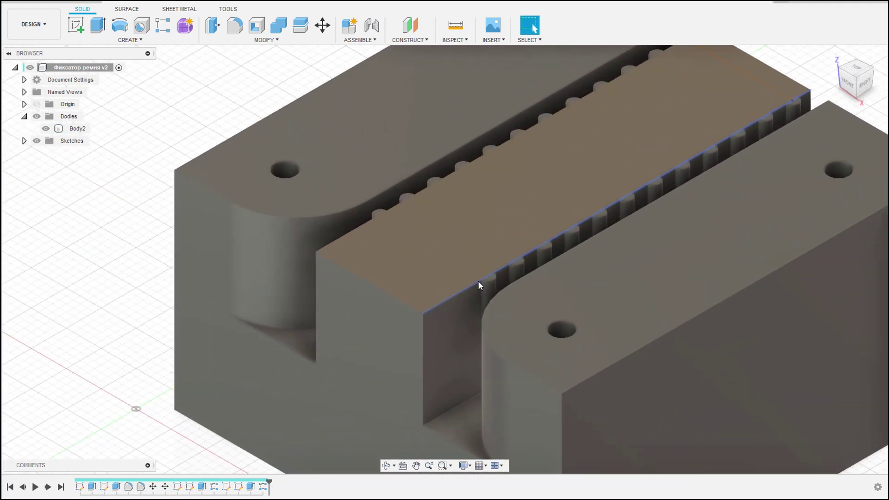
{"action": "scroll", "coordinate": [442, 293], "scroll_direction": "up", "scroll_amount": 2}
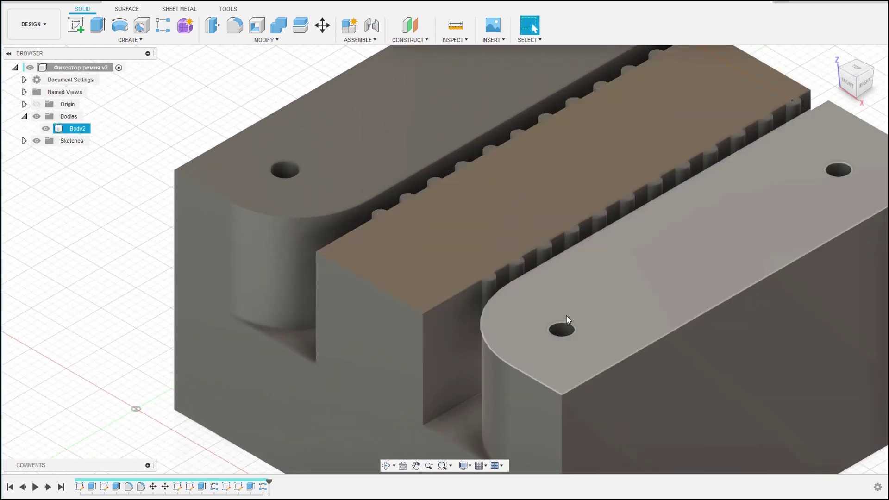
{"action": "mouse_move", "coordinate": [569, 318]}
{"action": "middle_mouse_down"}
{"action": "mouse_move", "coordinate": [481, 289]}
{"action": "mouse_move", "coordinate": [481, 311]}
{"action": "middle_mouse_up"}
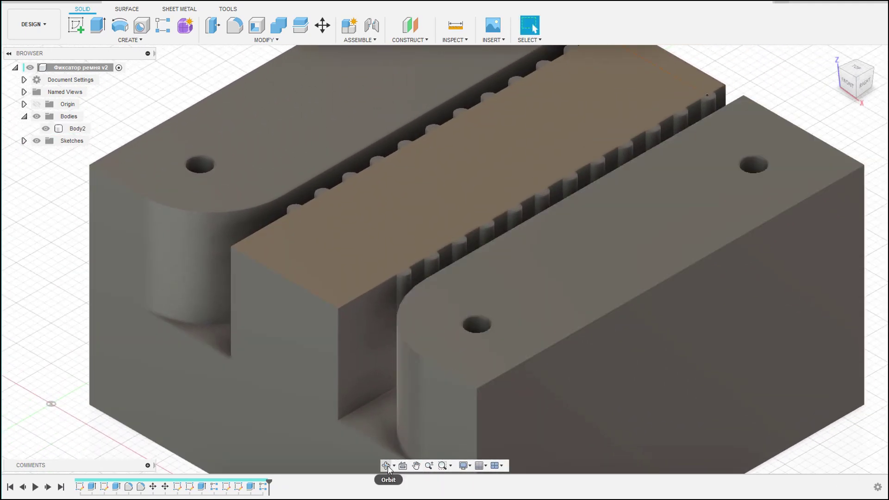
{"action": "mouse_move", "coordinate": [440, 357]}
{"action": "middle_mouse_down", "text": "shift"}
{"action": "mouse_move", "coordinate": [437, 370]}
{"action": "mouse_move", "coordinate": [470, 371]}
{"action": "mouse_move", "coordinate": [468, 347]}
{"action": "mouse_move", "coordinate": [425, 359]}
{"action": "middle_mouse_up", "text": "shift"}
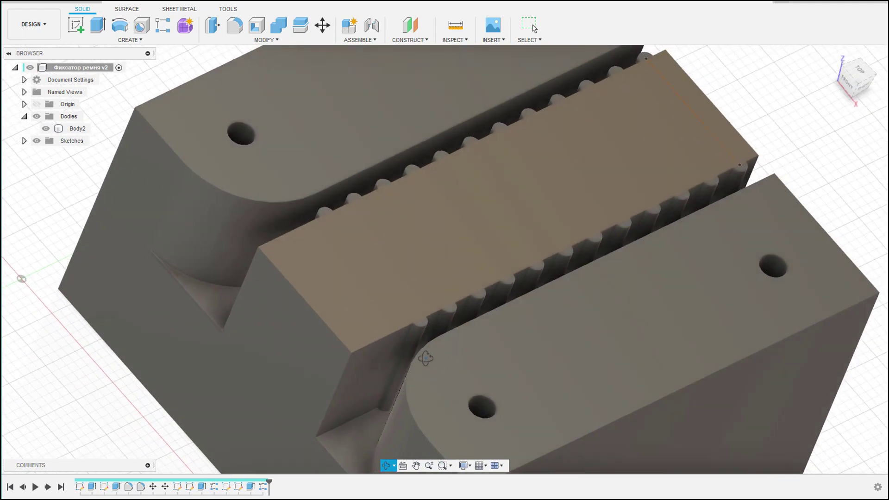
Select the block's left side face and start a sketch on it
{"action": "key", "text": "Escape"}
{"action": "left_click", "coordinate": [312, 319]}
{"action": "key", "text": "Escape"}
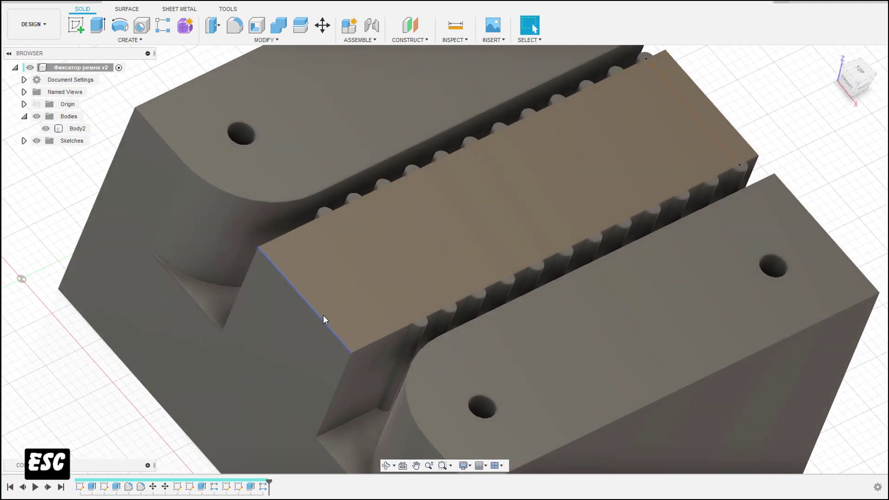
{"action": "left_click", "coordinate": [320, 320]}
{"action": "left_click", "coordinate": [279, 341]}
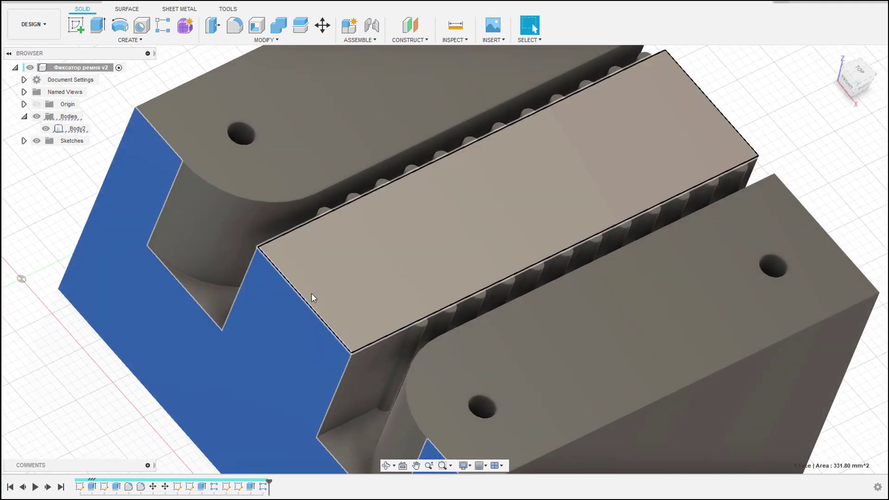
{"action": "left_click", "coordinate": [319, 393]}
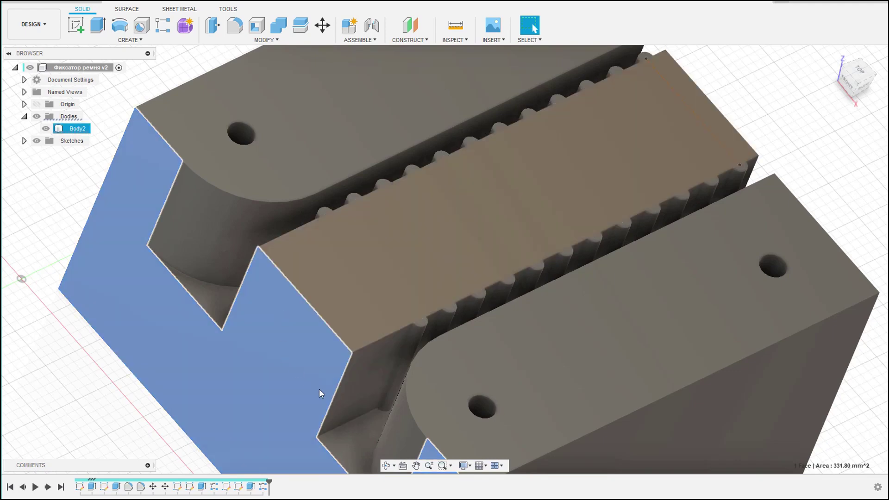
{"action": "key", "text": "l"}
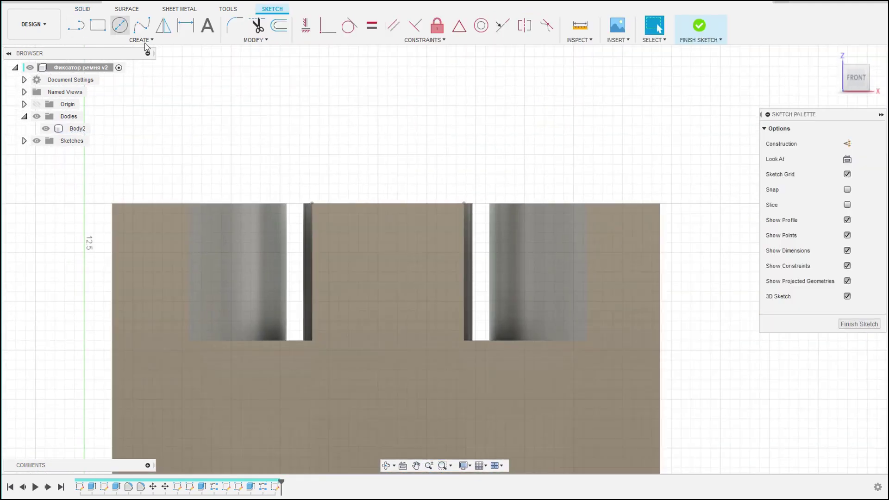
Draw the trim profile at the rib's front end and extrude-cut it away
{"action": "left_click", "coordinate": [312, 340]}
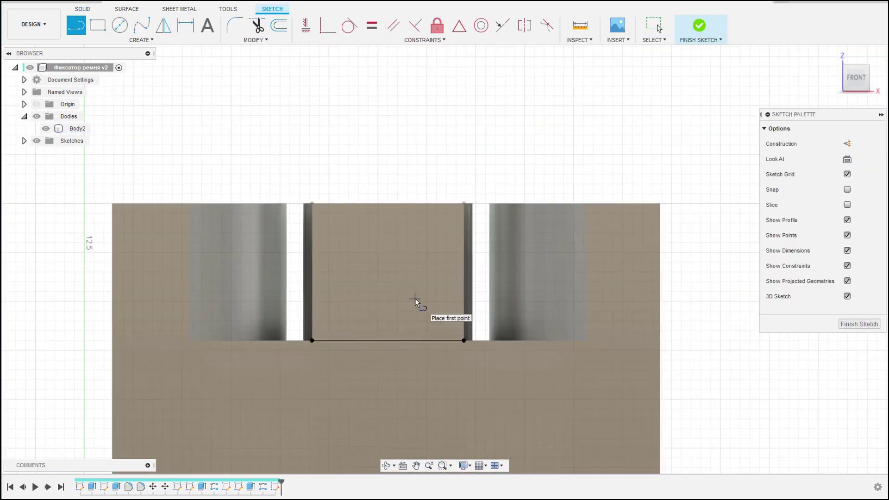
{"action": "key", "text": "e"}
{"action": "key", "text": "Return"}
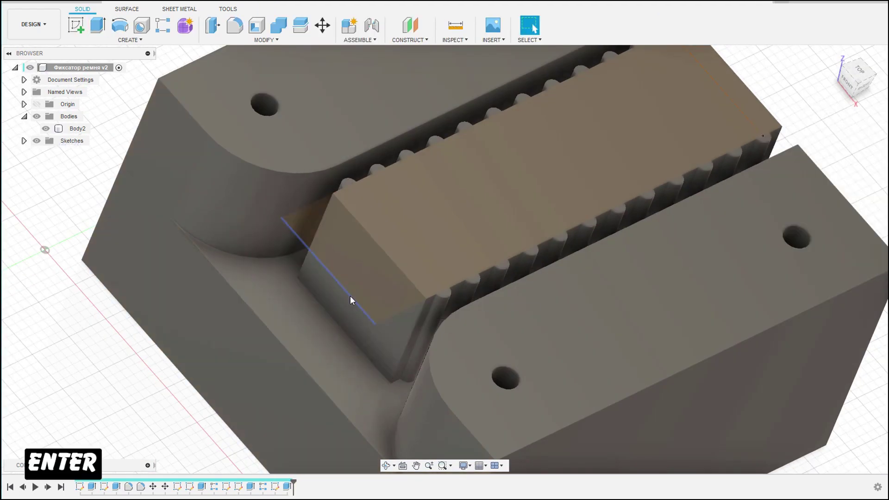
{"action": "scroll", "coordinate": [350, 300], "scroll_direction": "down", "scroll_amount": 5}
{"action": "left_click", "coordinate": [331, 218]}
{"action": "left_click", "coordinate": [353, 389], "text": "ctrl"}
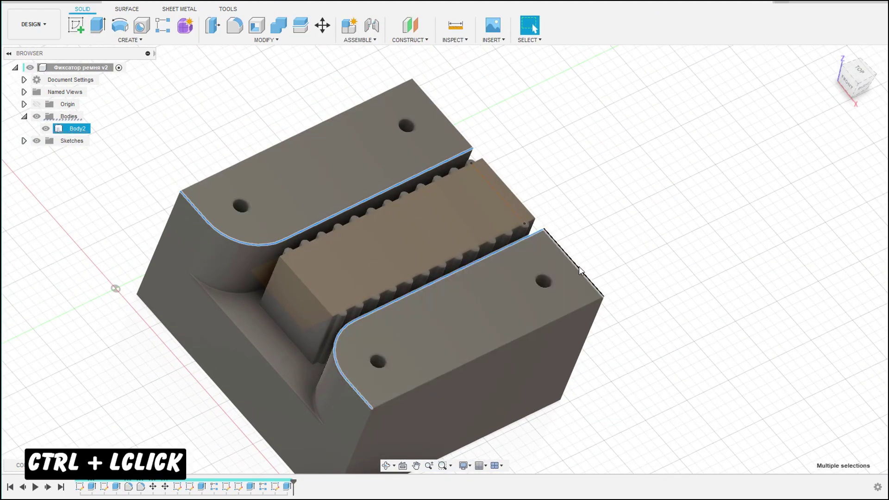
Fillet the two curved top edges with a 1 mm radius
{"action": "left_click", "coordinate": [235, 25]}
{"action": "key", "text": "Return"}
{"action": "scroll", "coordinate": [238, 369], "scroll_direction": "up", "scroll_amount": 3}
{"action": "left_click", "coordinate": [238, 369]}
{"action": "left_click", "coordinate": [235, 26]}
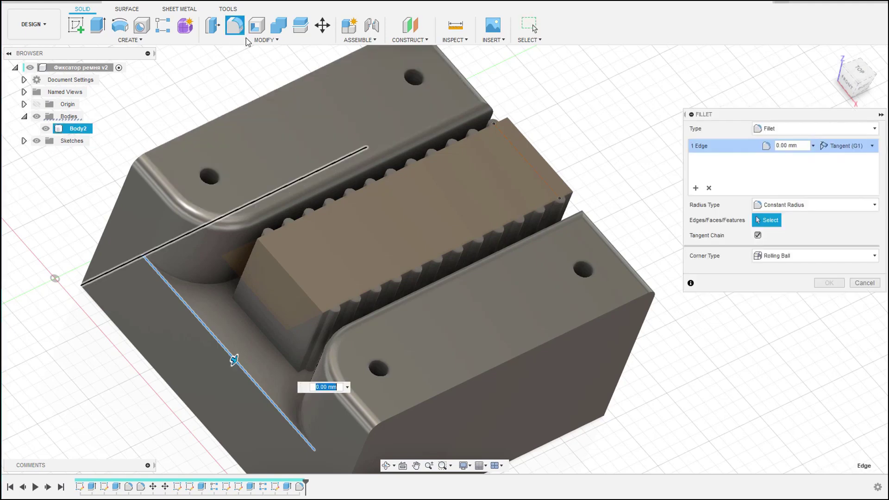
{"action": "type", "text": "1"}
{"action": "key", "text": "Return"}
Apply a 1 mm fillet to the top-face edges as well
{"action": "left_click", "coordinate": [253, 123]}
{"action": "type", "text": "f1"}
{"action": "key", "text": "Return"}
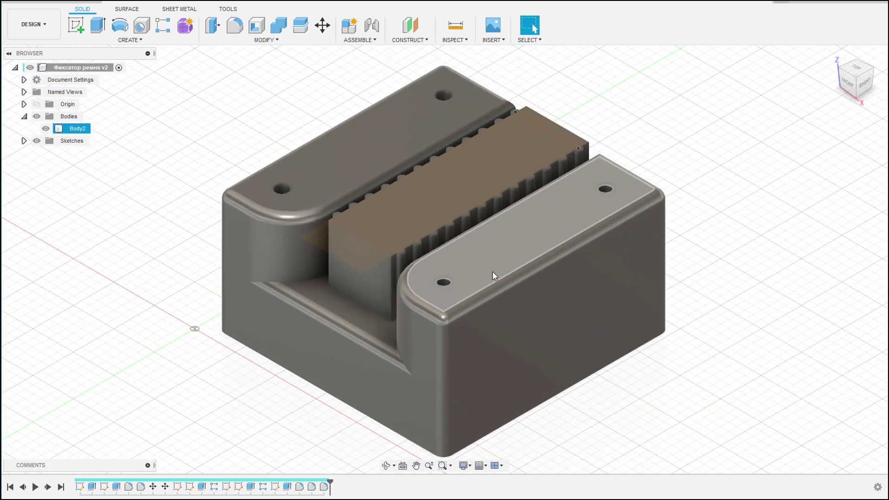
{"action": "scroll", "coordinate": [493, 273], "scroll_direction": "up", "scroll_amount": 1}
{"action": "left_click", "coordinate": [240, 392]}
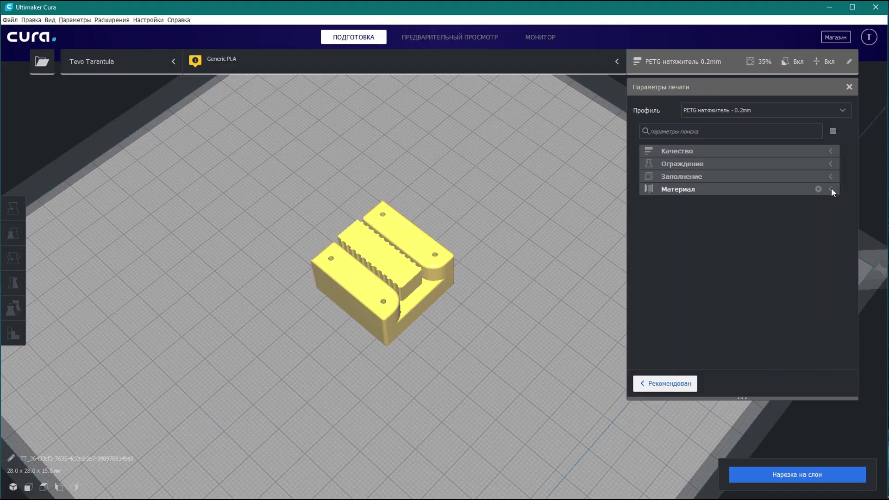
Set the wall line count to 4 and scrub the sliced preview (44 min, 10 g)
{"action": "left_click", "coordinate": [832, 188]}
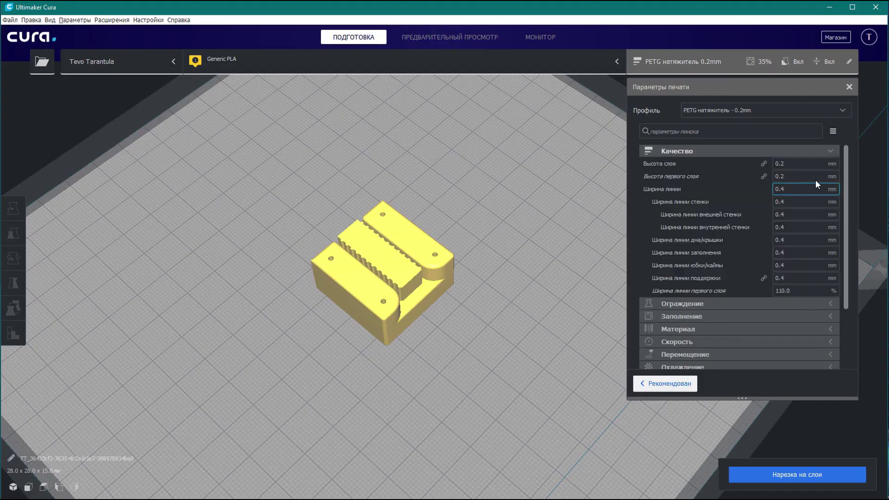
{"action": "scroll", "coordinate": [816, 180], "scroll_direction": "down", "scroll_amount": 3}
{"action": "left_click", "coordinate": [828, 152]}
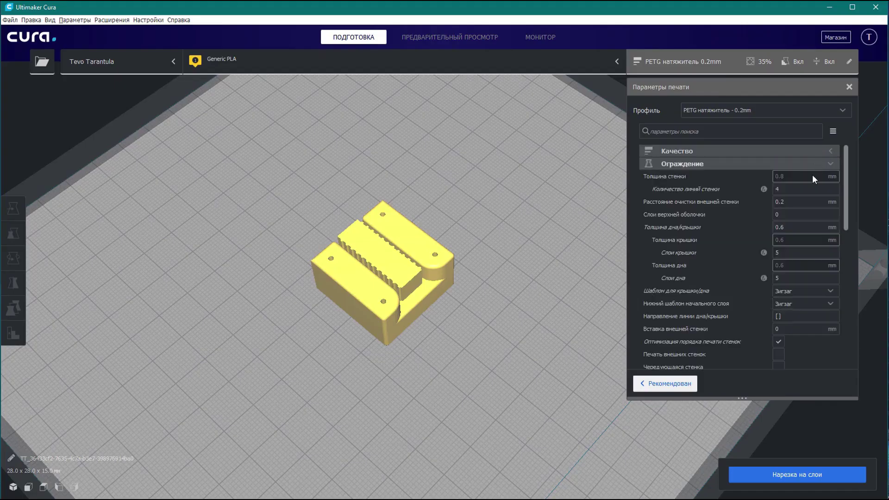
{"action": "double_click", "coordinate": [793, 189]}
{"action": "type", "text": "4"}
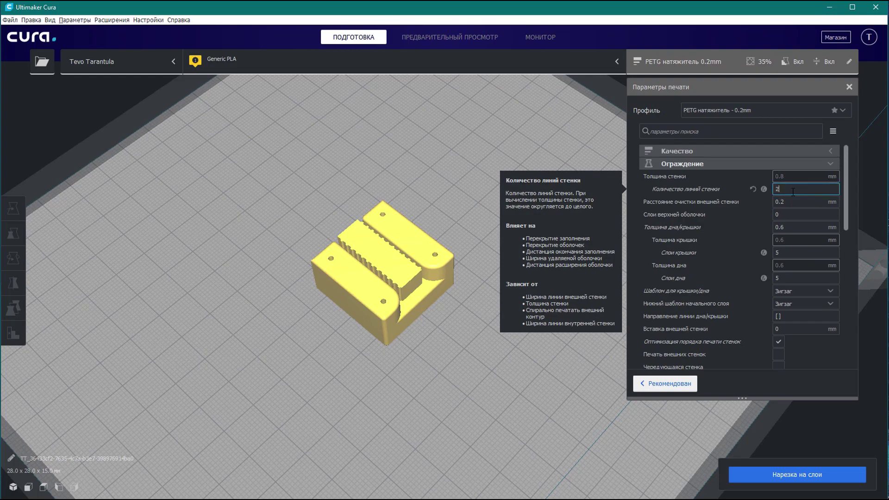
{"action": "scroll", "coordinate": [824, 326], "scroll_direction": "down", "scroll_amount": 3}
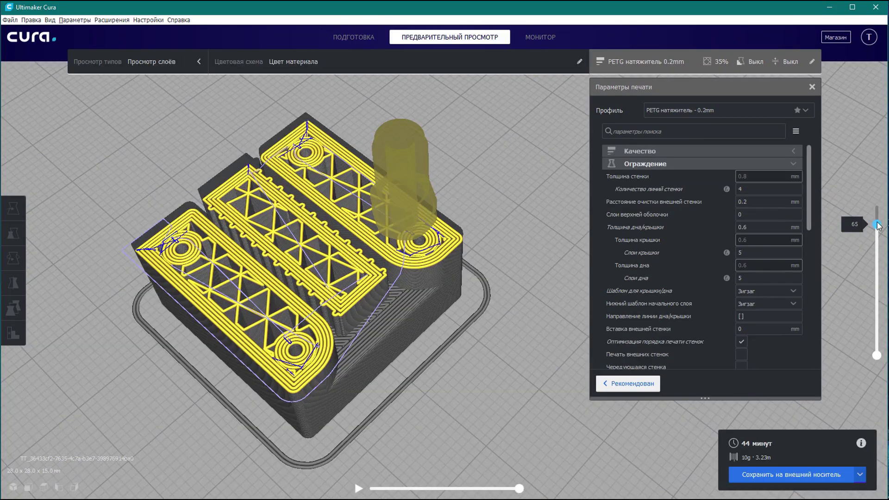
{"action": "mouse_move", "coordinate": [876, 226]}
{"action": "left_mouse_down"}
{"action": "mouse_move", "coordinate": [877, 250]}
{"action": "mouse_move", "coordinate": [878, 204]}
{"action": "left_mouse_up"}
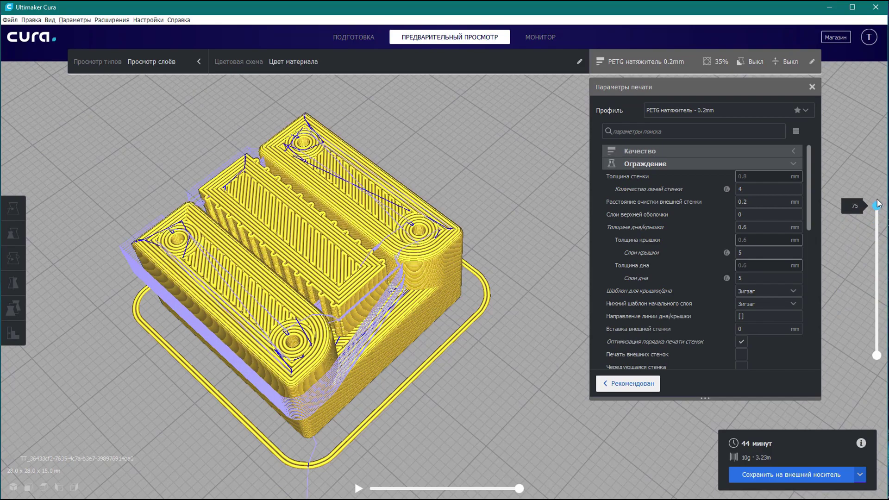
Save the sliced clamp with Сохранить на внешний носитель, then eject the external drive
{"action": "left_click", "coordinate": [791, 474]}
{"action": "left_click", "coordinate": [511, 482]}
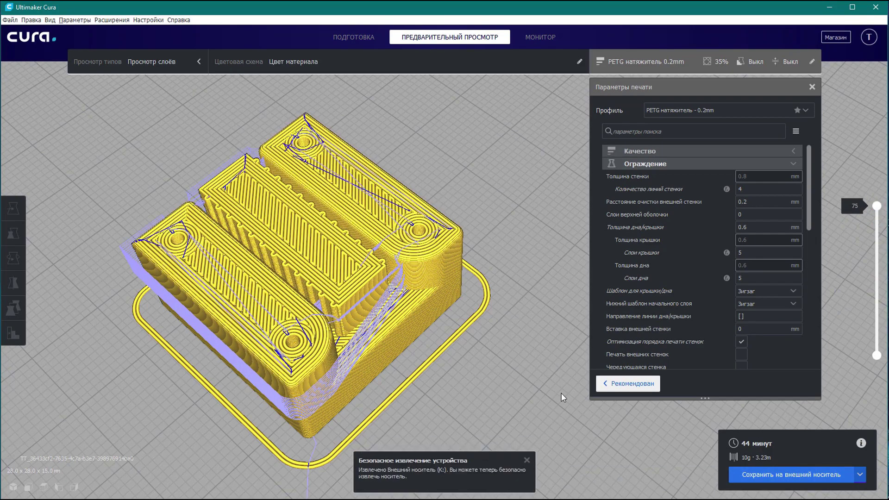